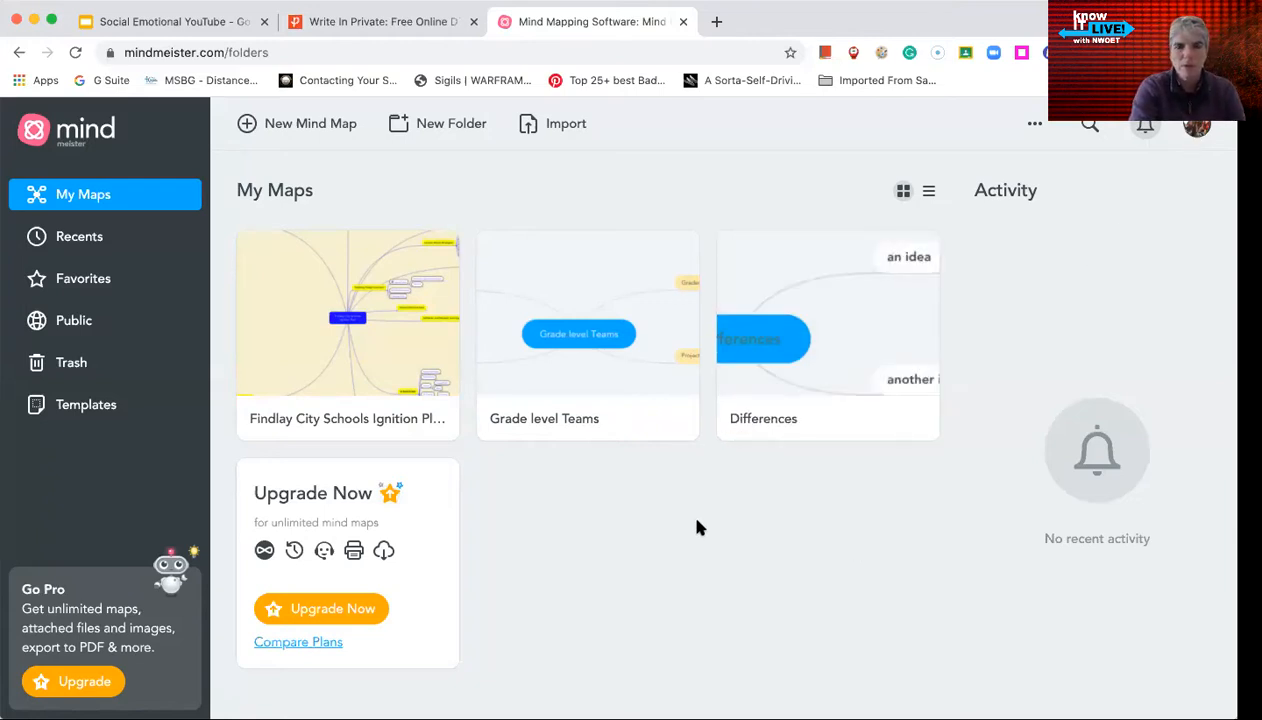
Open the 'Findlay City Schools Ignition Plan' map card from My Maps
left_click(296, 317)
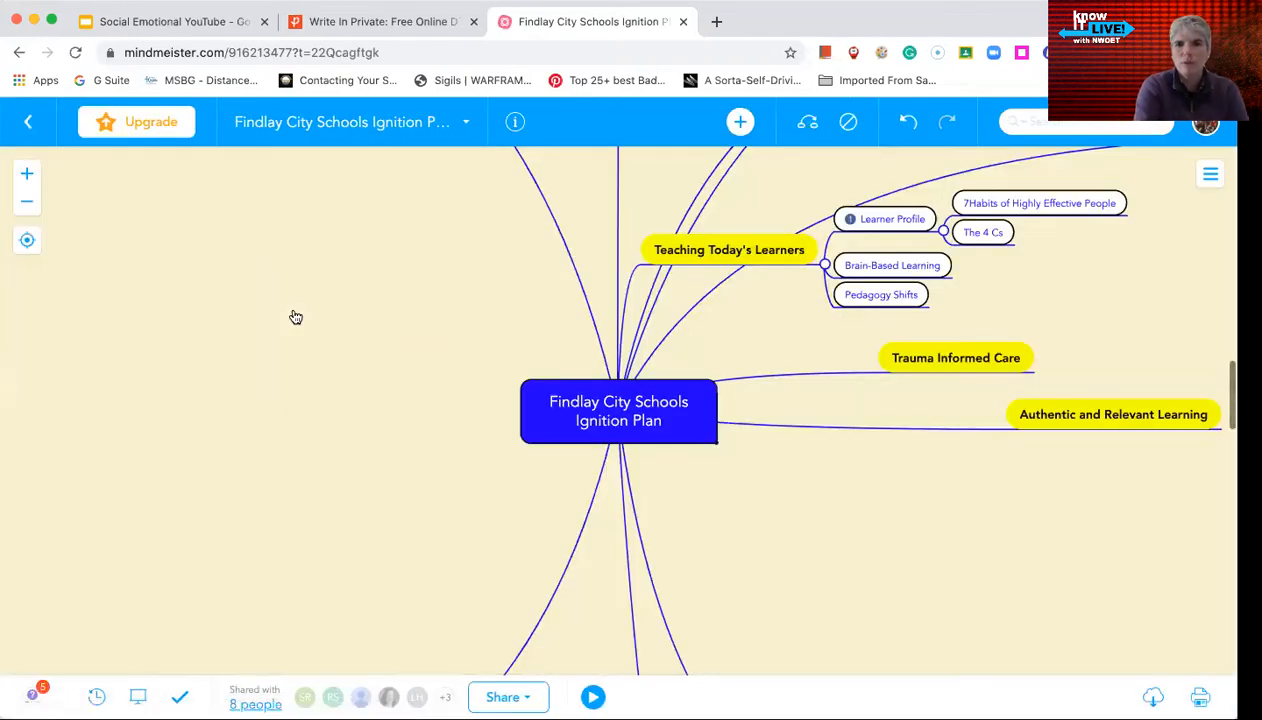
scroll(323, 387, "up", 2)
scroll(323, 387, "up", 8)
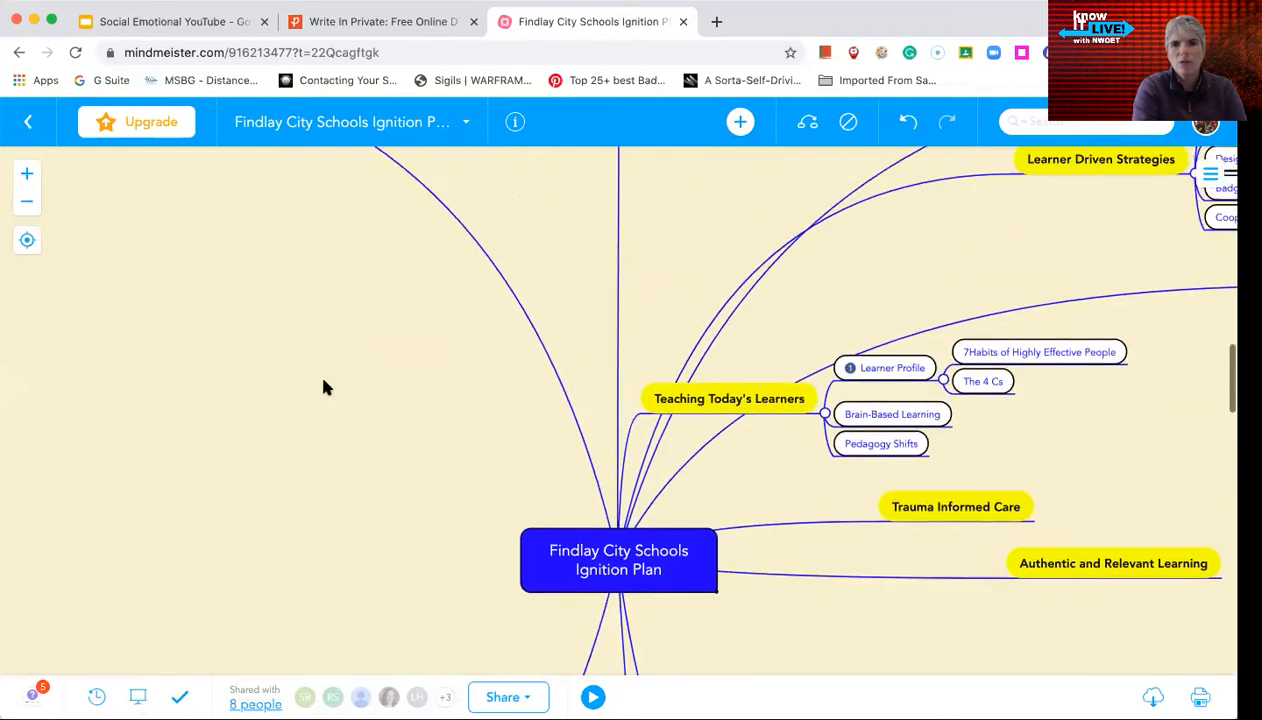
scroll(323, 387, "left", 10)
scroll(323, 387, "up", 2)
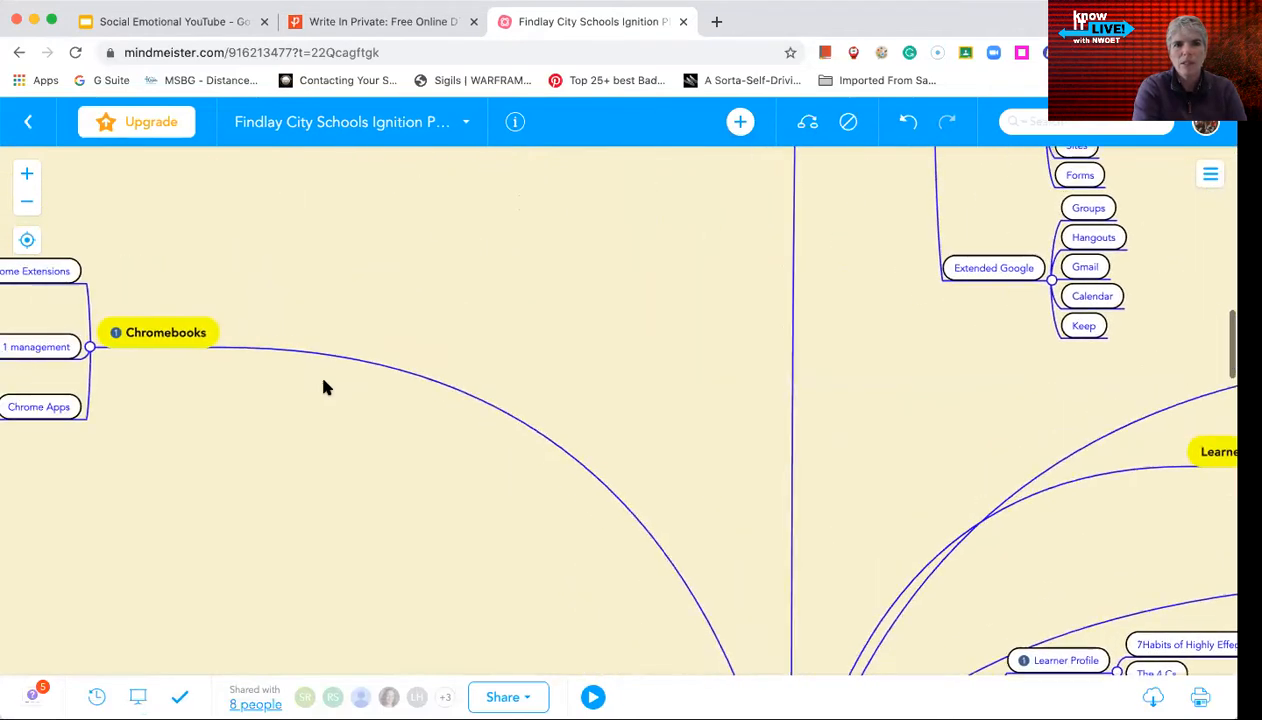
scroll(367, 290, "up", 6)
scroll(367, 290, "left", 2)
scroll(367, 290, "right", 10)
scroll(367, 290, "up", 3)
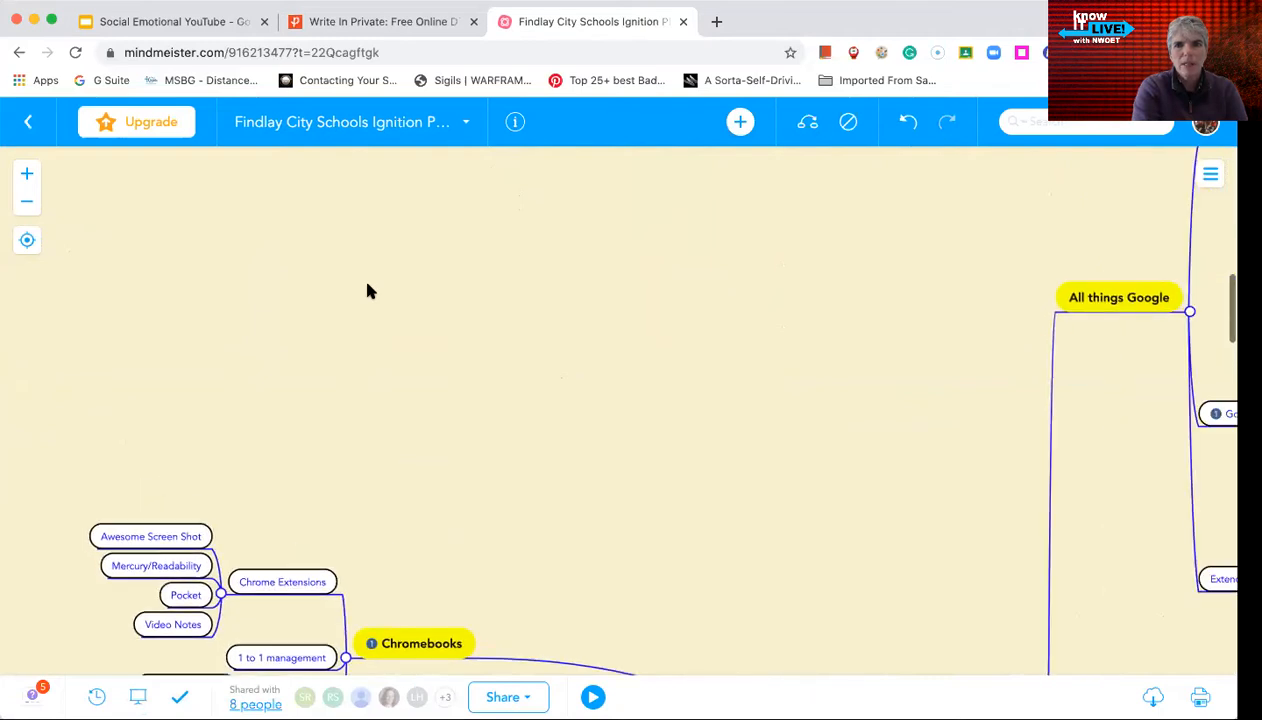
scroll(367, 290, "right", 10)
scroll(367, 290, "up", 2)
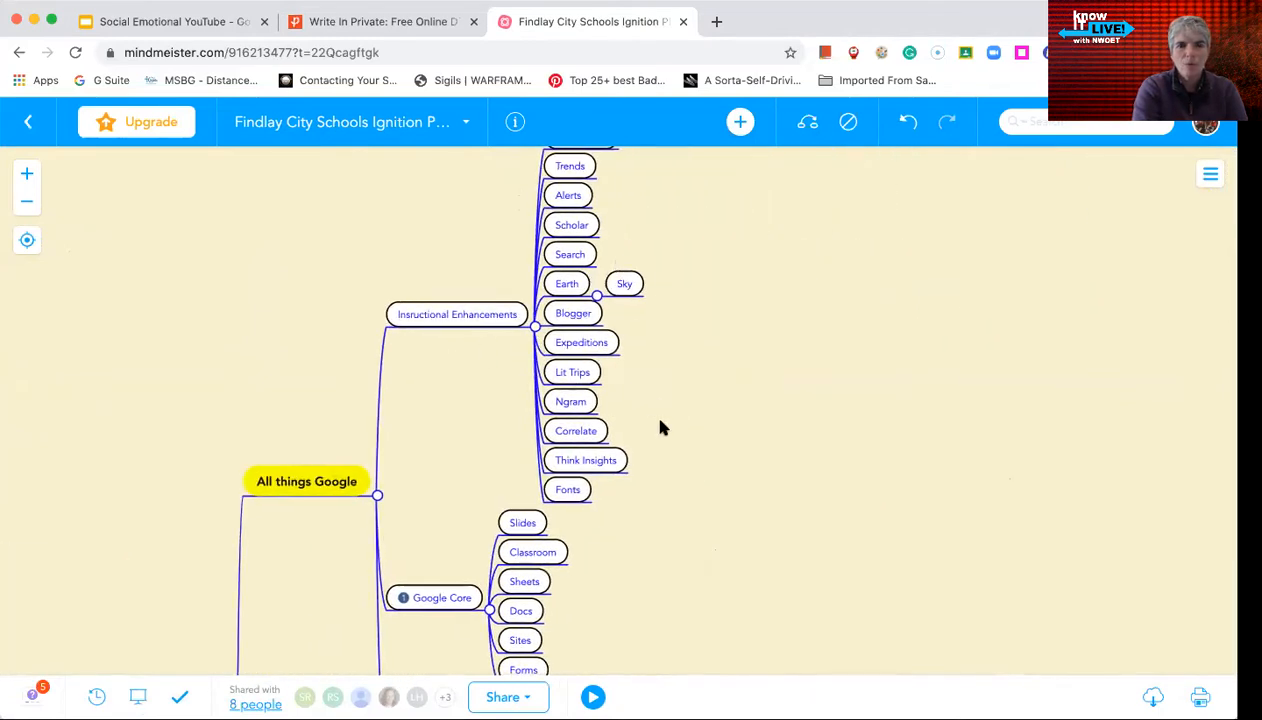
scroll(660, 421, "down", 10)
scroll(660, 421, "right", 3)
scroll(660, 424, "down", 6)
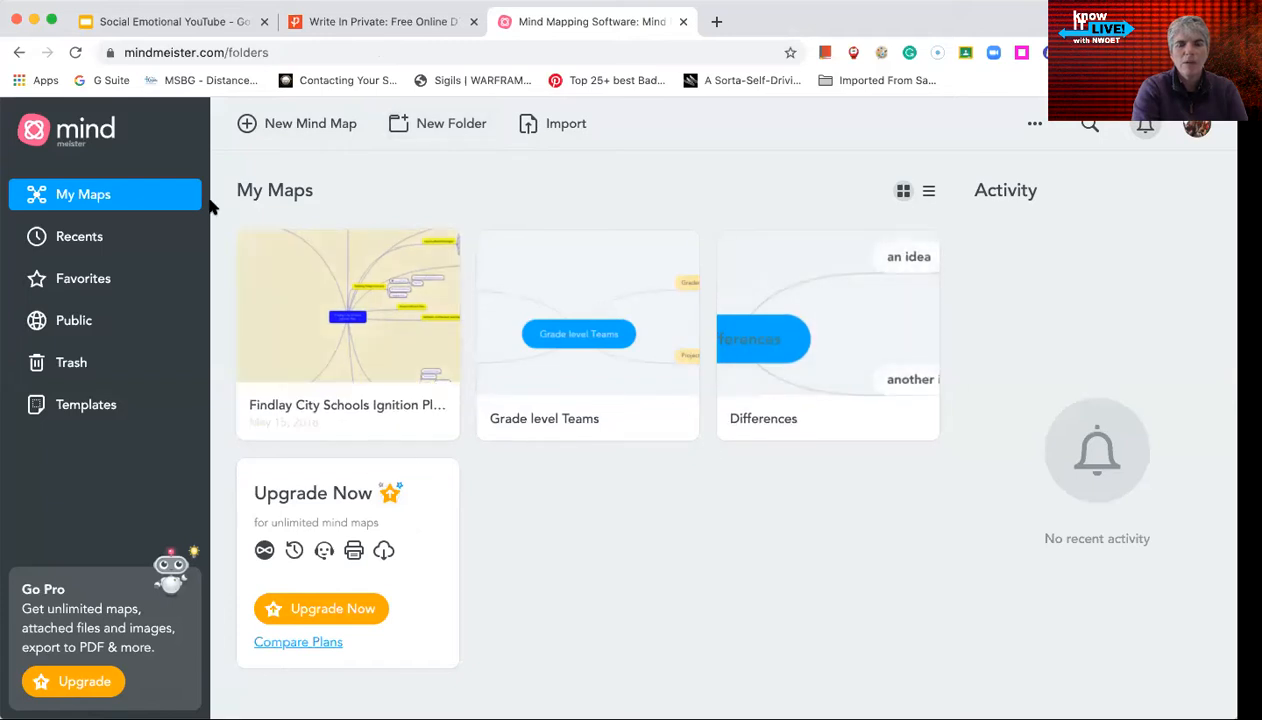
Create a blank mind map from the '+' template, choosing Maybe Later on the upgrade offer
left_click(273, 127)
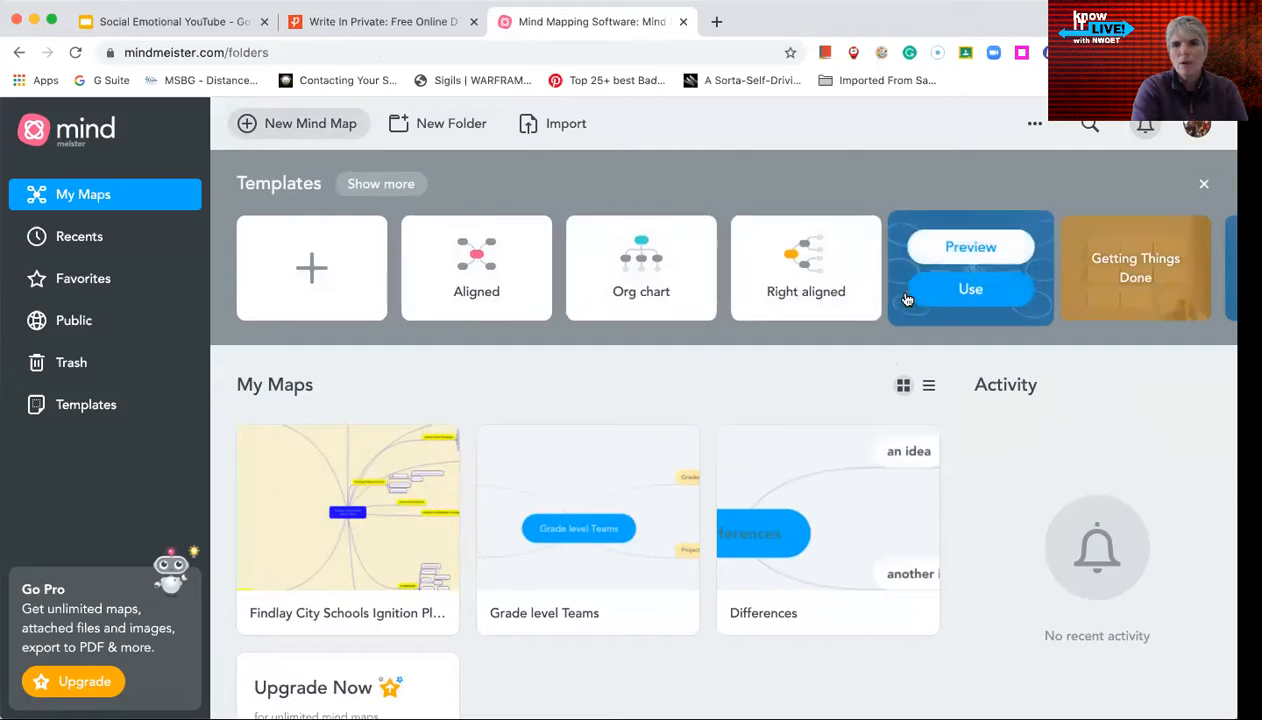
mouse_move(1105, 296)
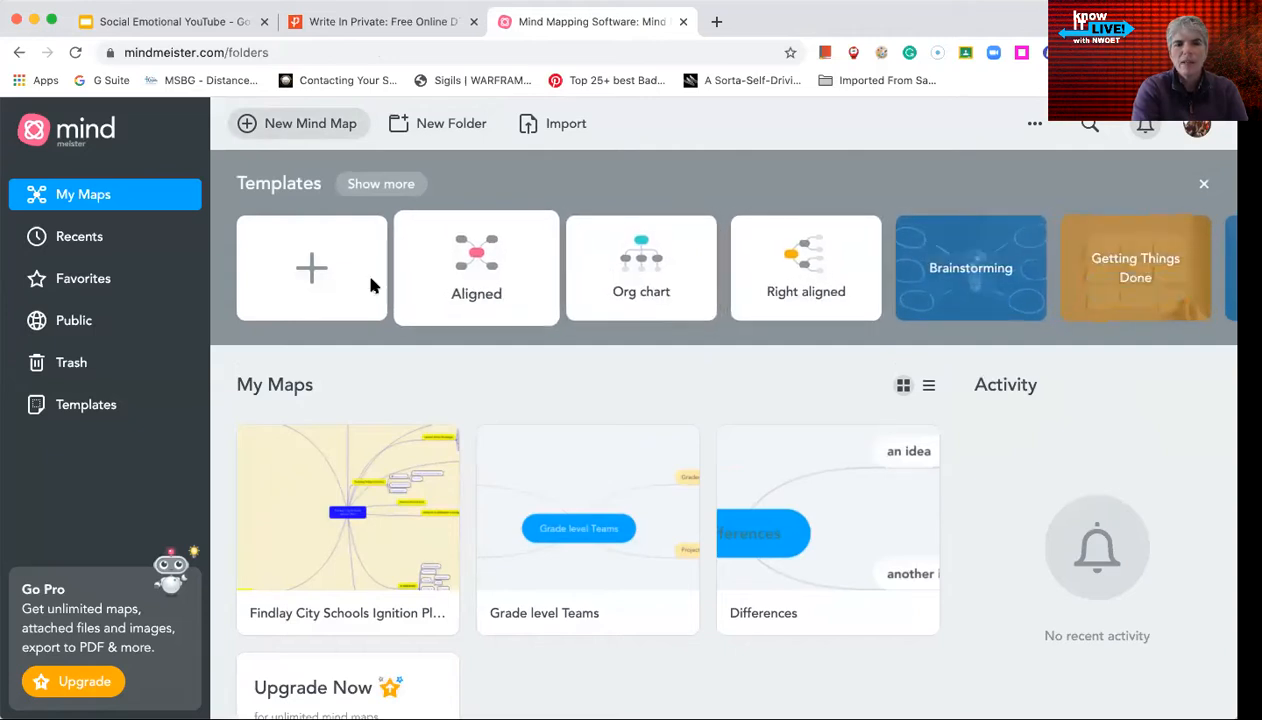
left_click(313, 263)
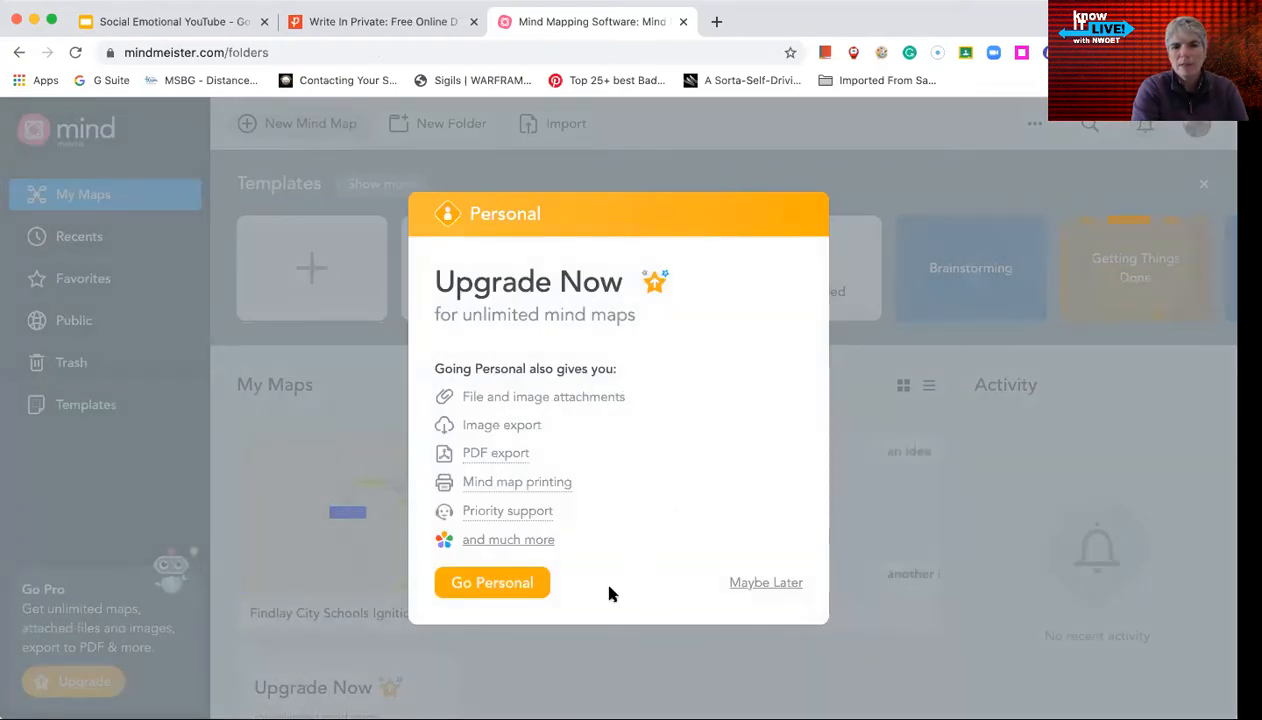
left_click(765, 583)
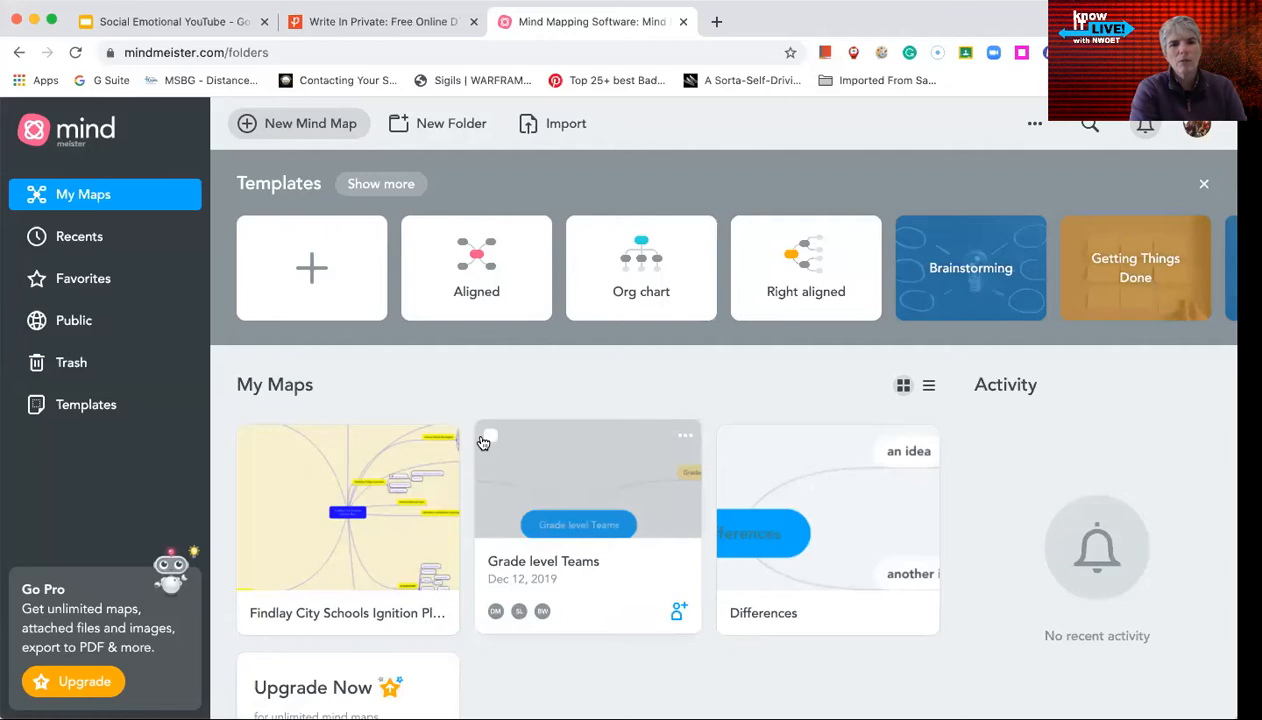
left_click(307, 260)
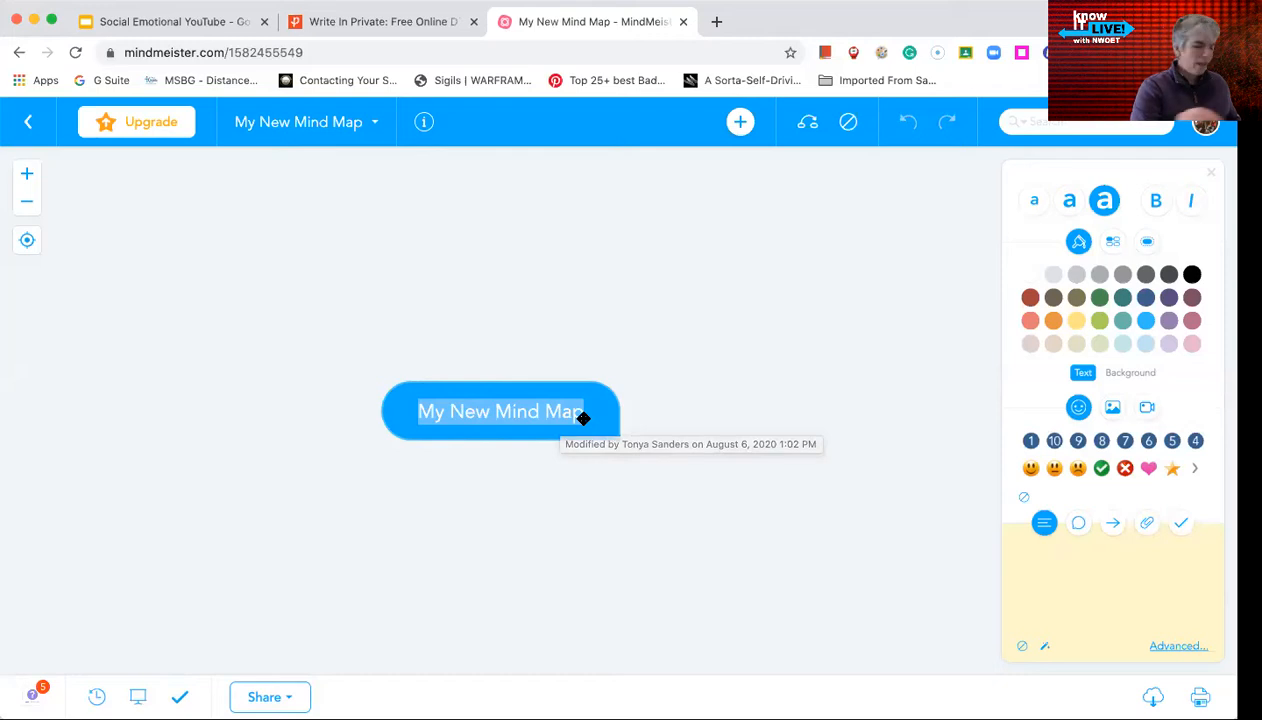
Rename the central topic to 'Me:' followed by the presenter's name
type("Me")
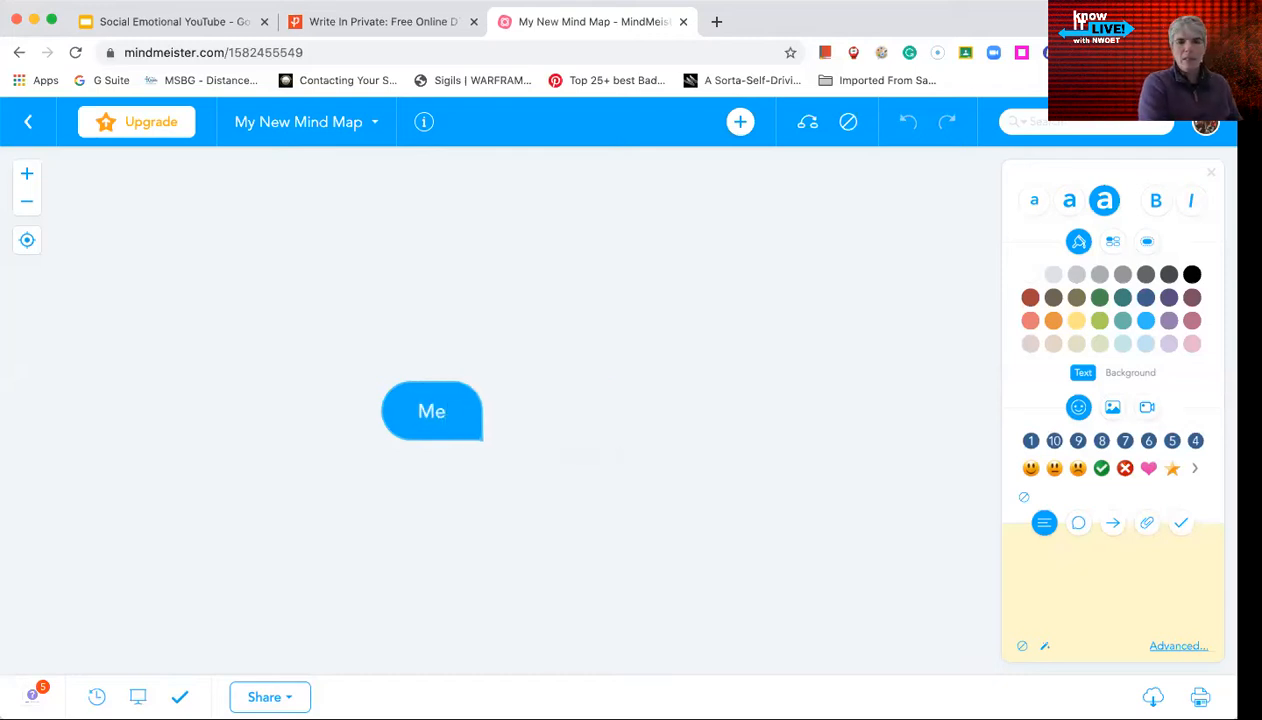
type(": Tonya Sanders")
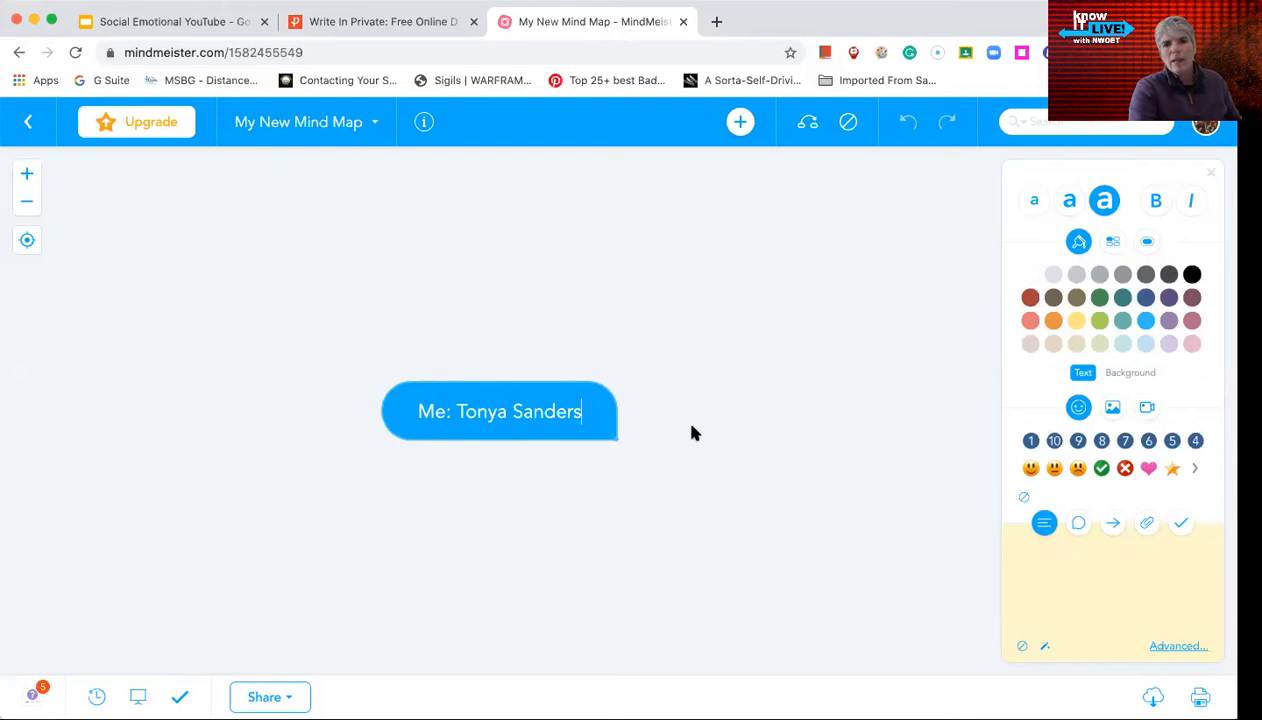
Add 'My strengths' and 'My weaknesses' ideas off the central topic, then start a sub-idea under My strengths
left_click(741, 123)
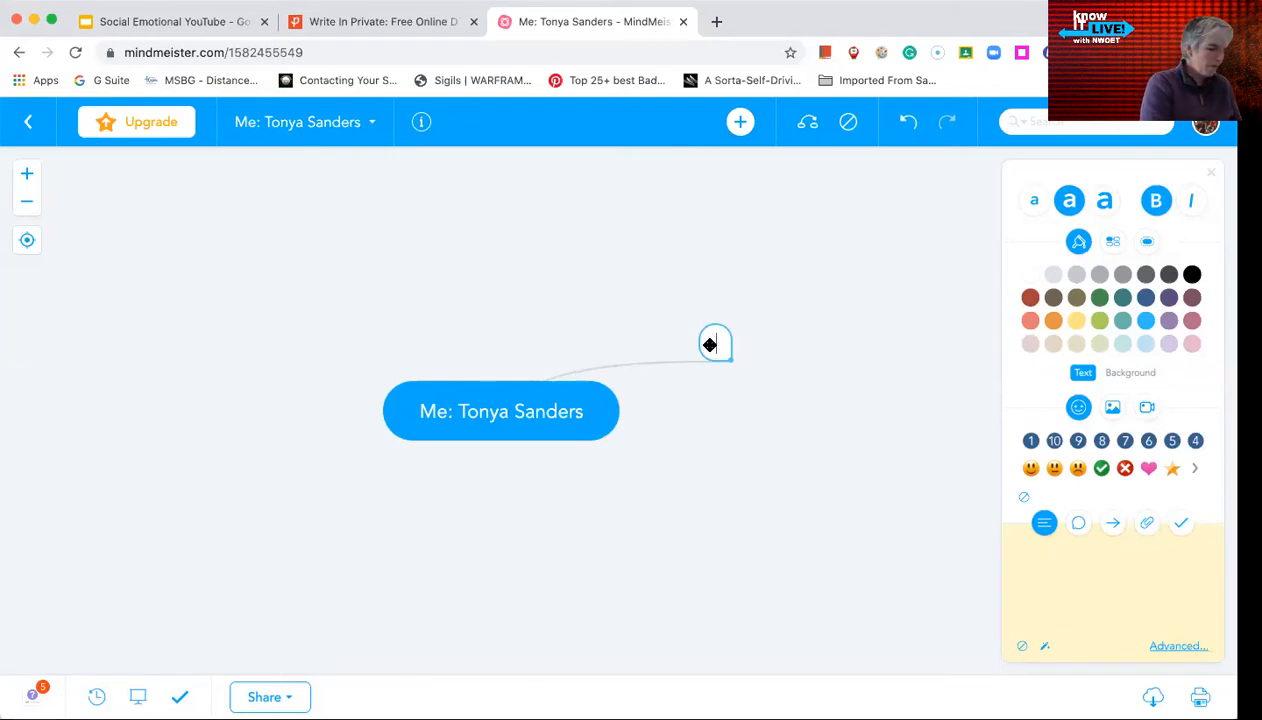
type("My ")
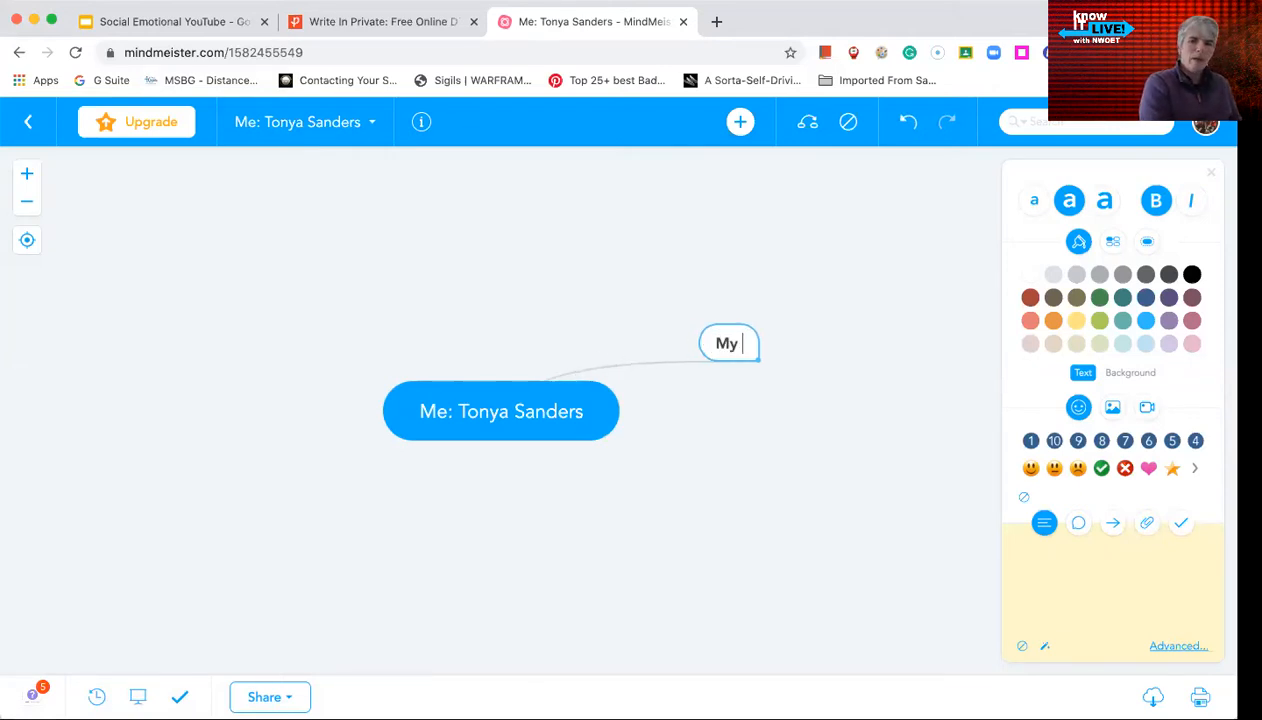
type("stren")
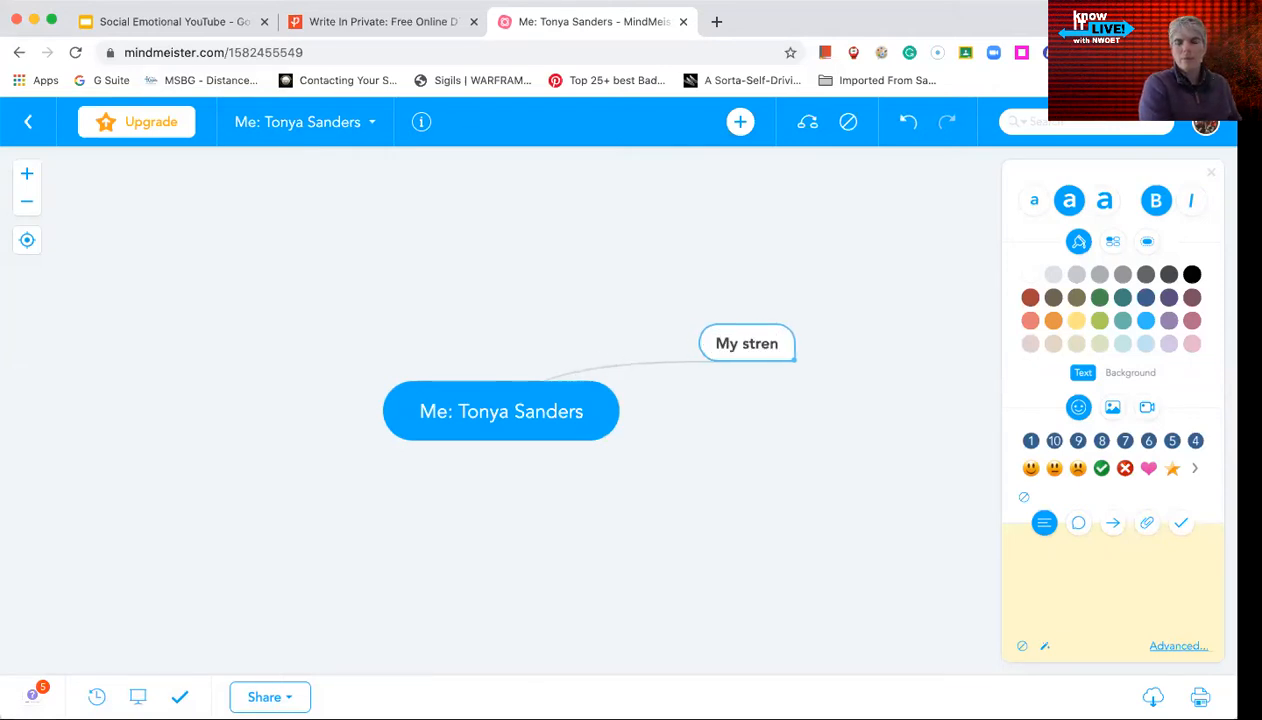
type("gths")
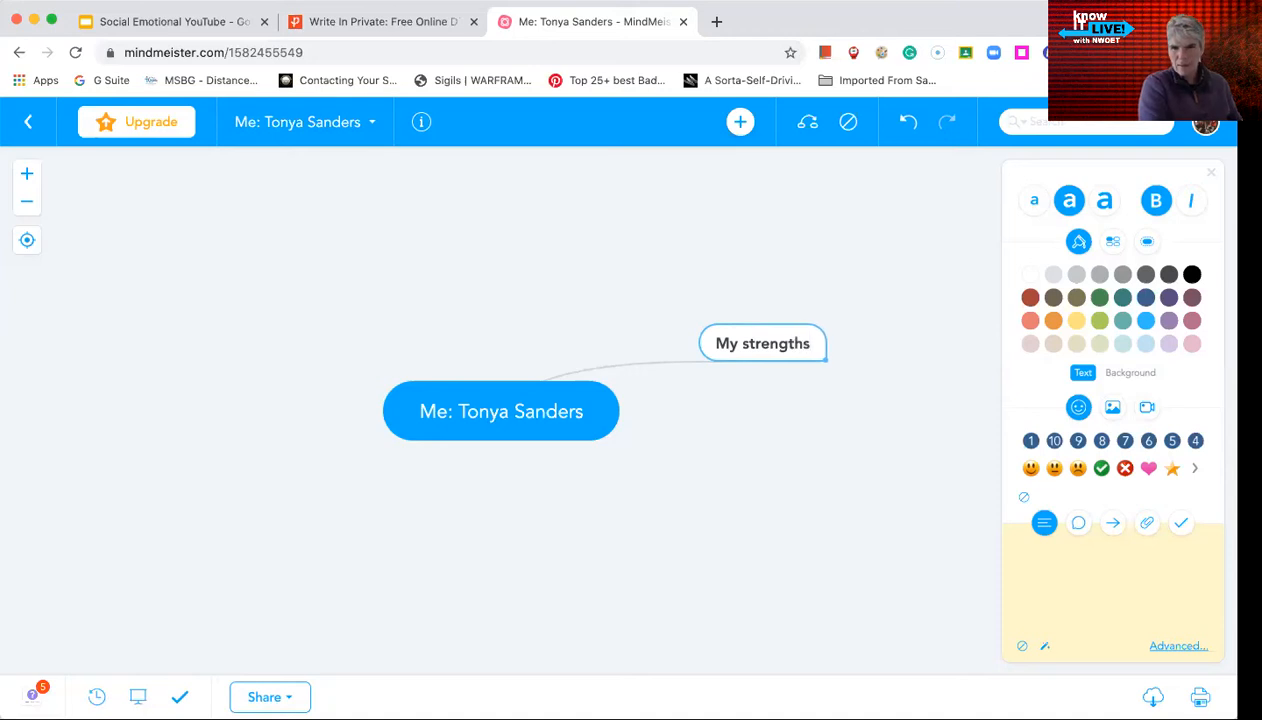
left_click(594, 403)
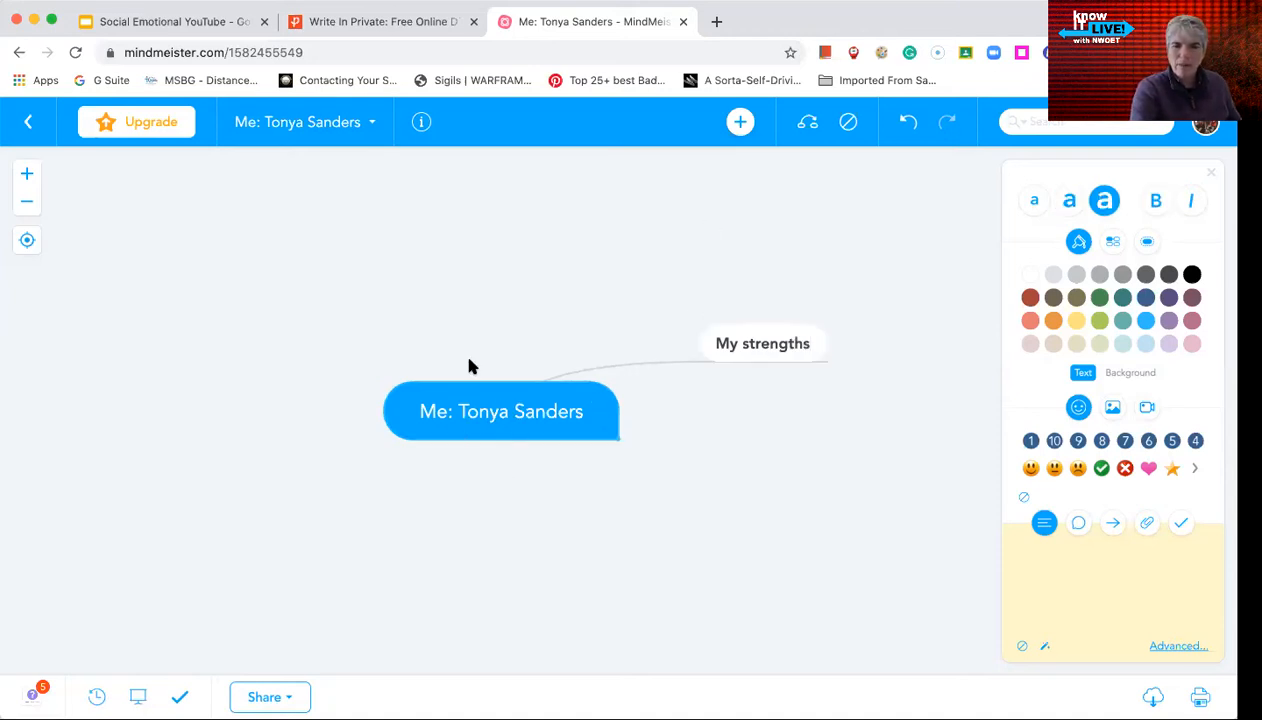
left_click(744, 127)
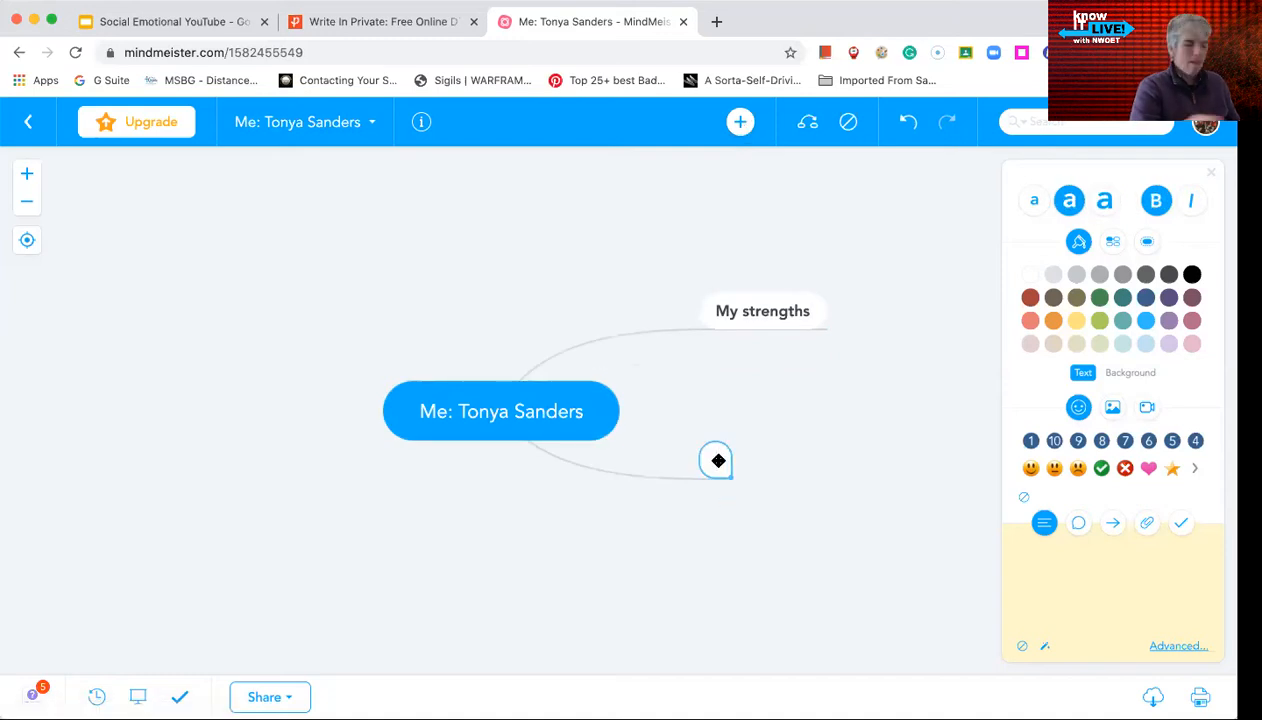
type("My ")
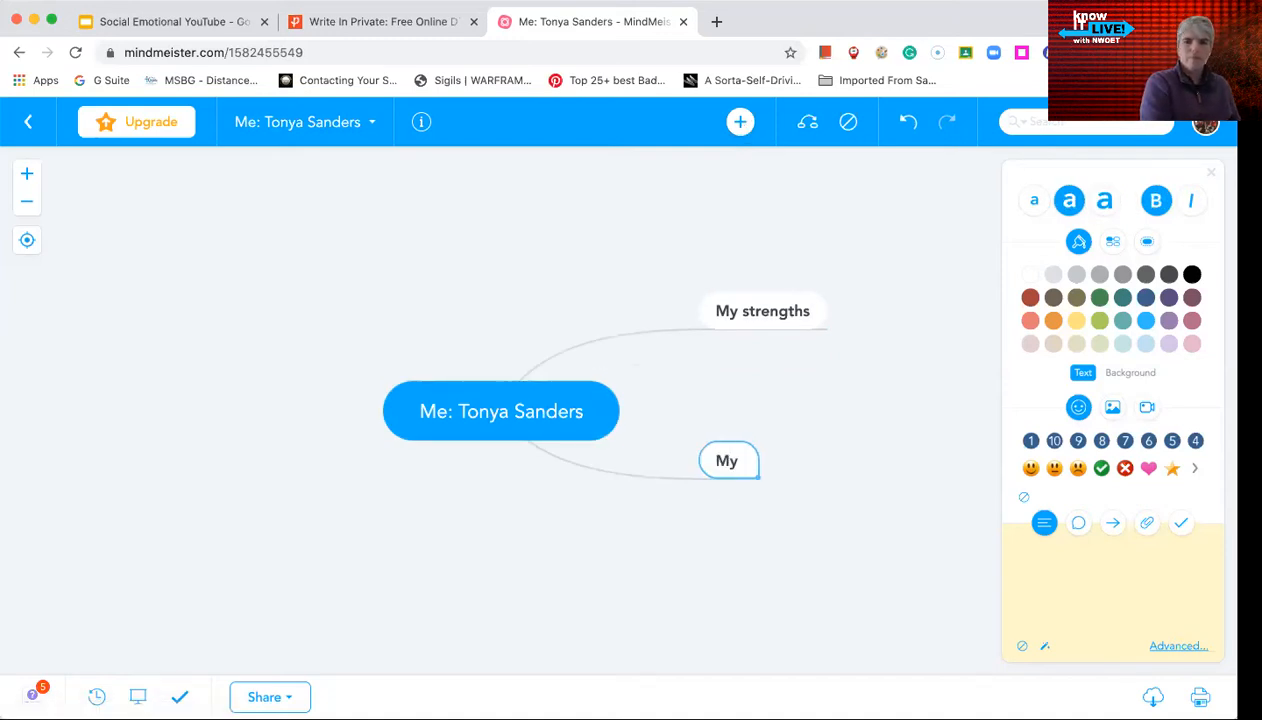
type("we")
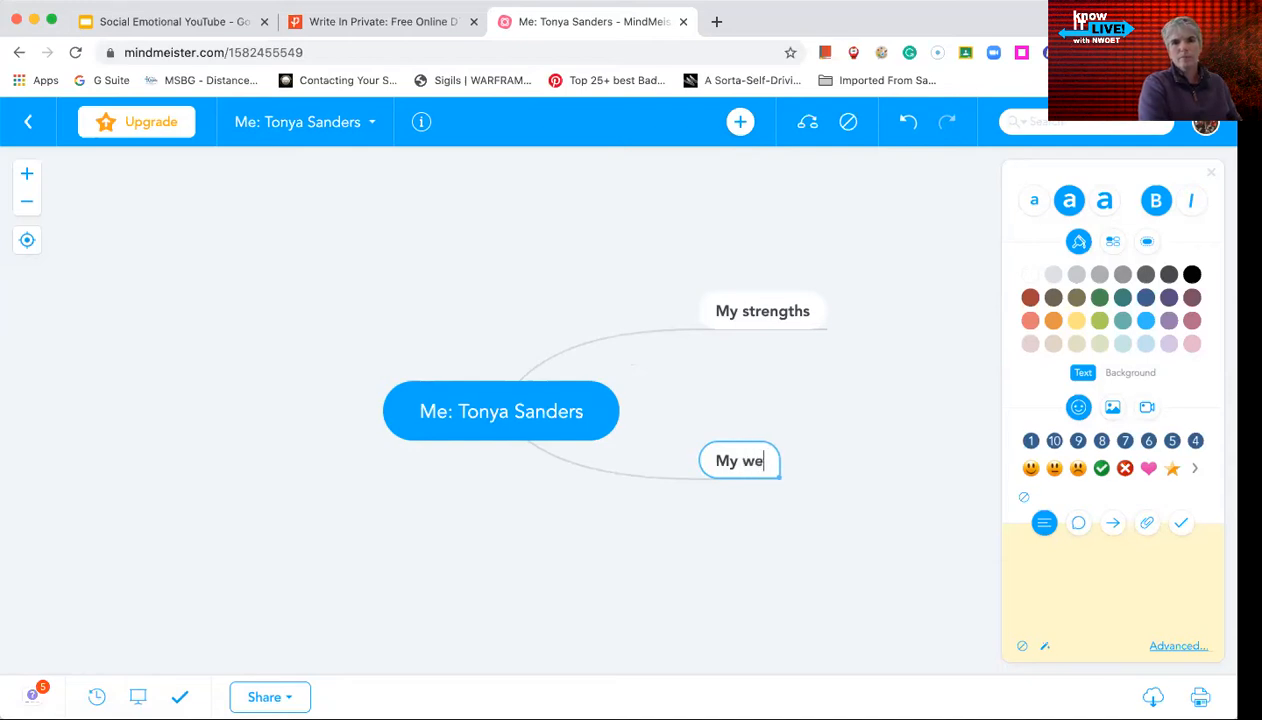
type("aknesses")
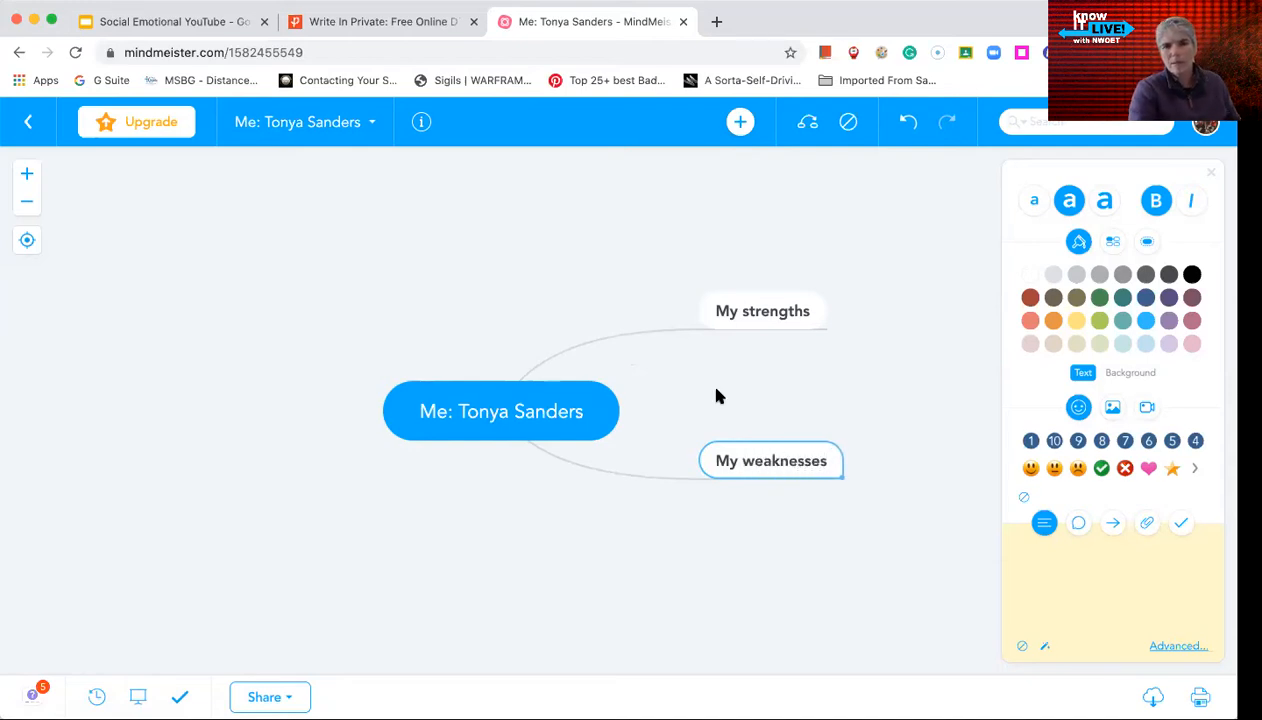
left_click(787, 303)
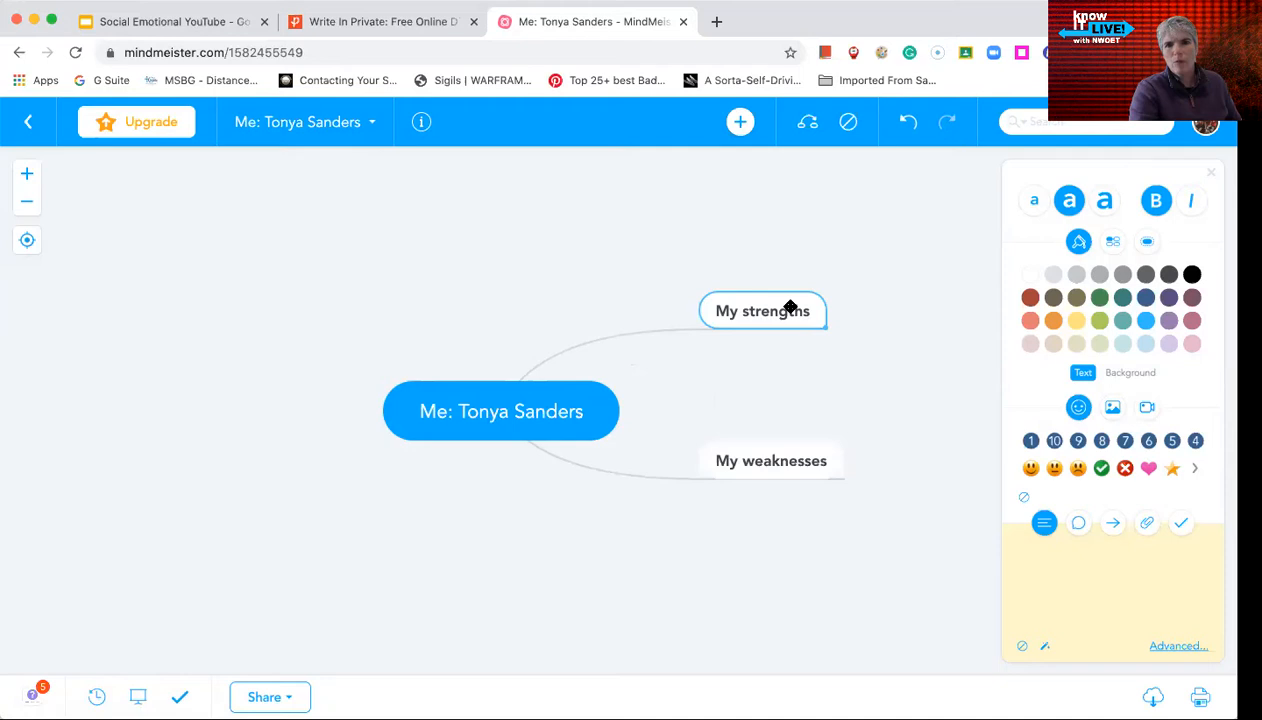
left_click(743, 121)
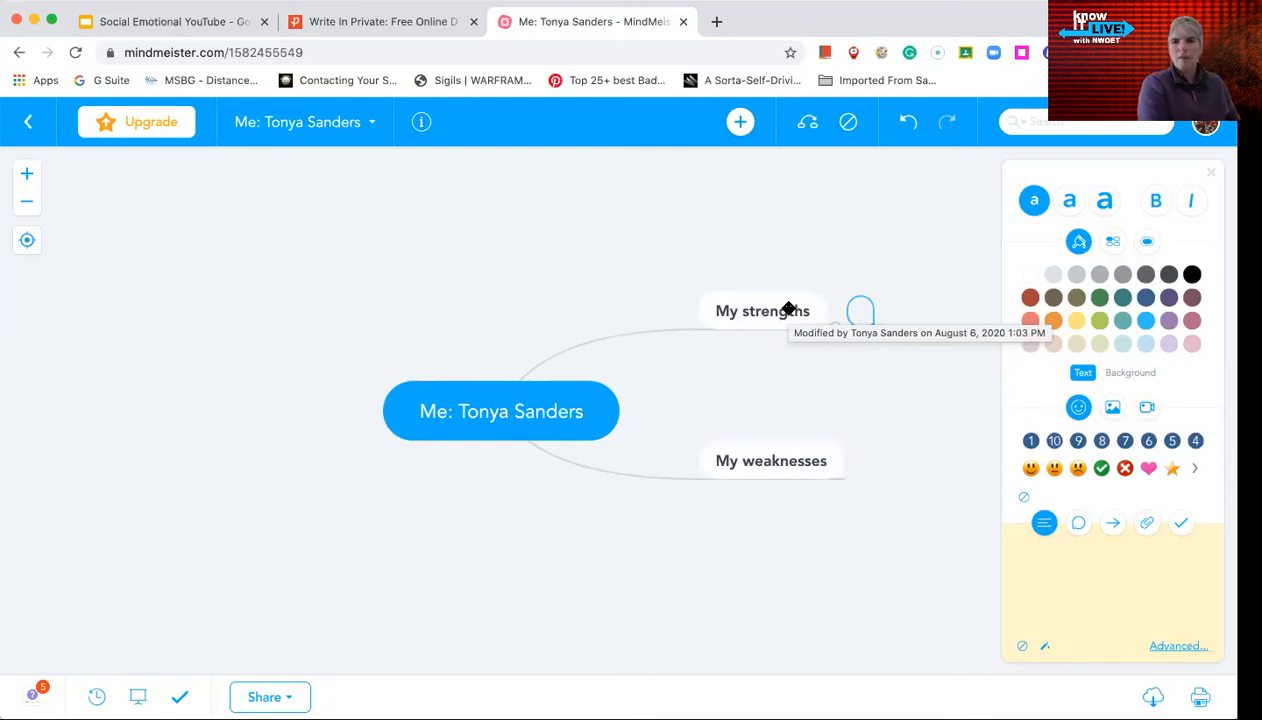
Label the new sub-idea under My strengths 'work ethic' and put it into edit mode
type("work ethic")
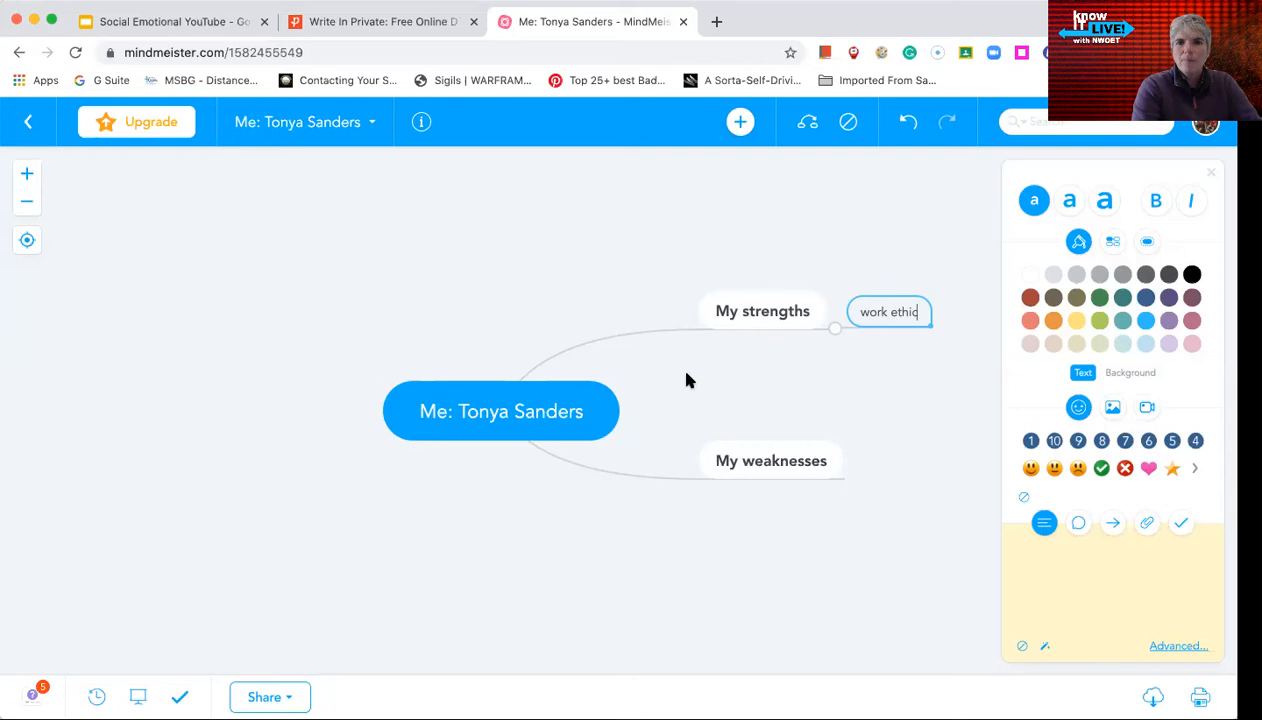
left_click(759, 312)
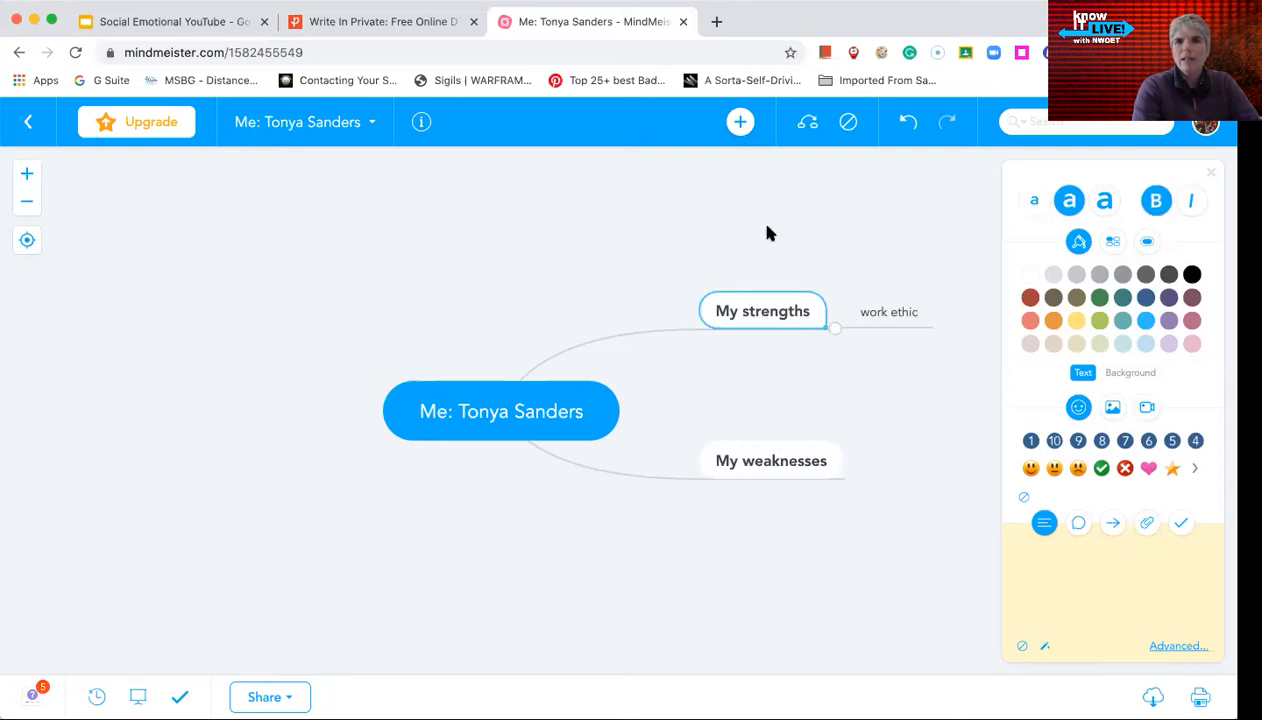
left_click(876, 303)
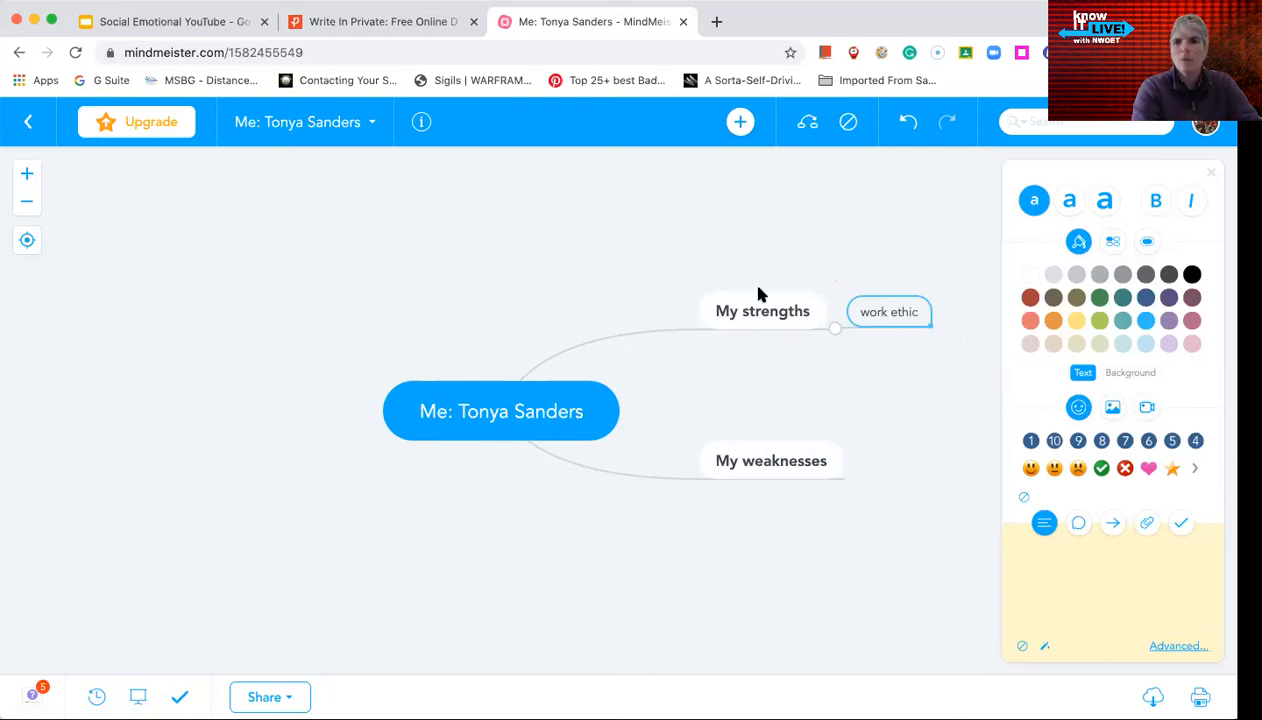
double_click(870, 313)
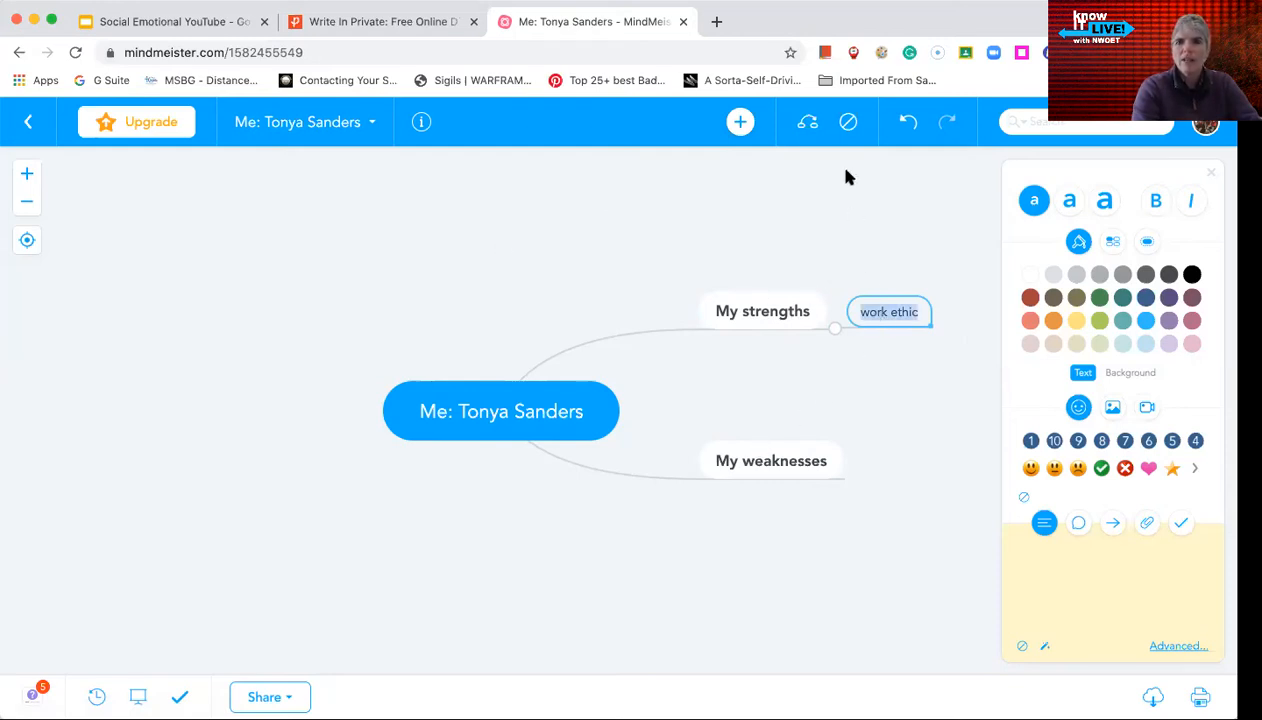
Draw a connection arrow from 'work ethic' to 'My weaknesses'
left_click(808, 121)
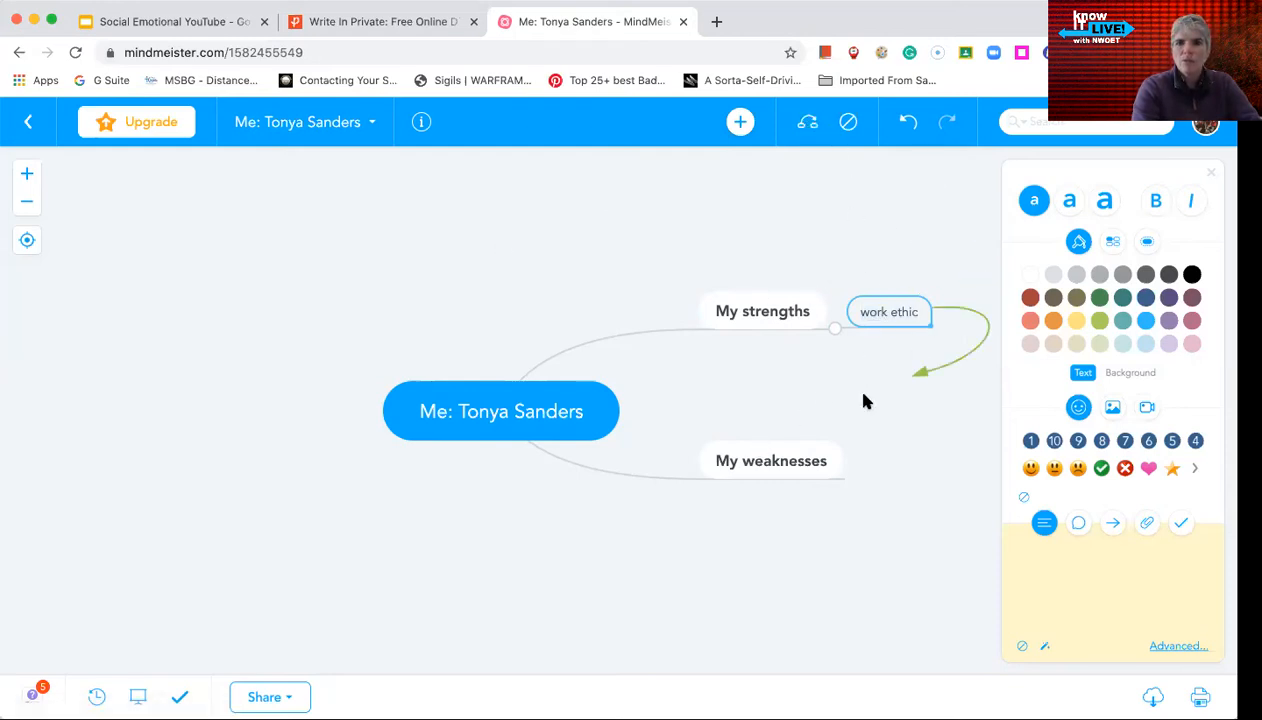
left_click(811, 473)
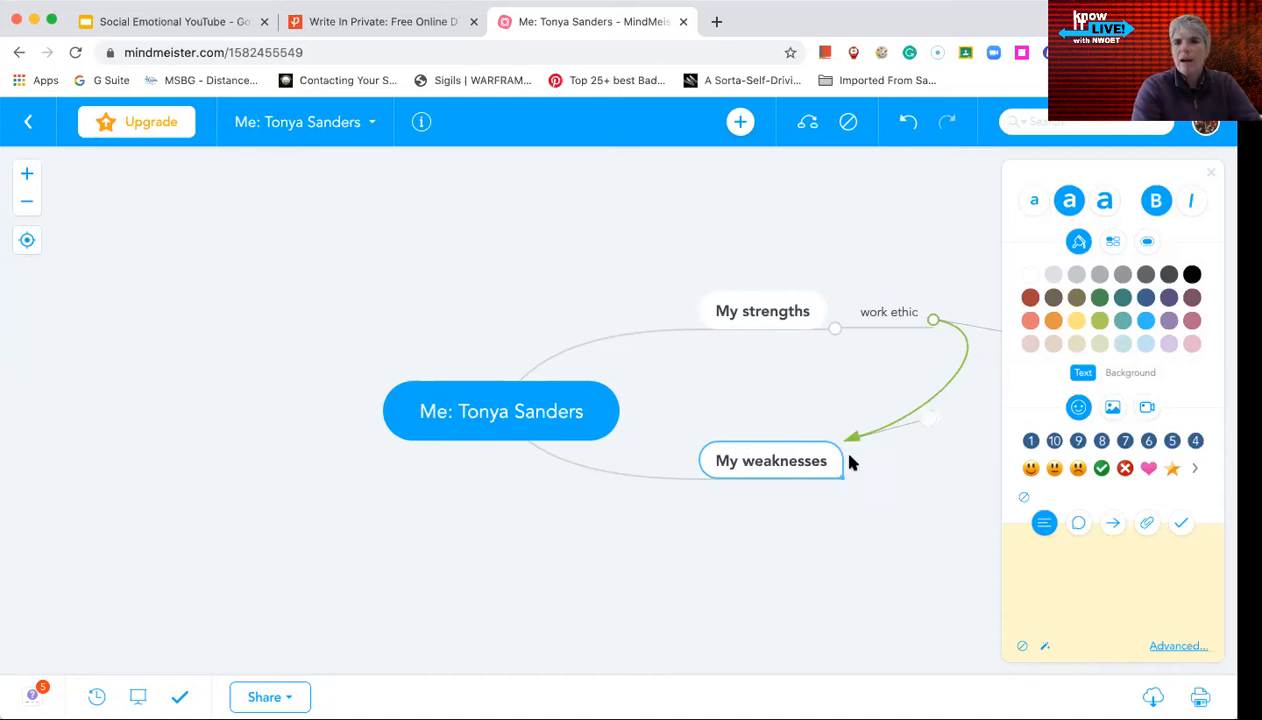
left_click(755, 311)
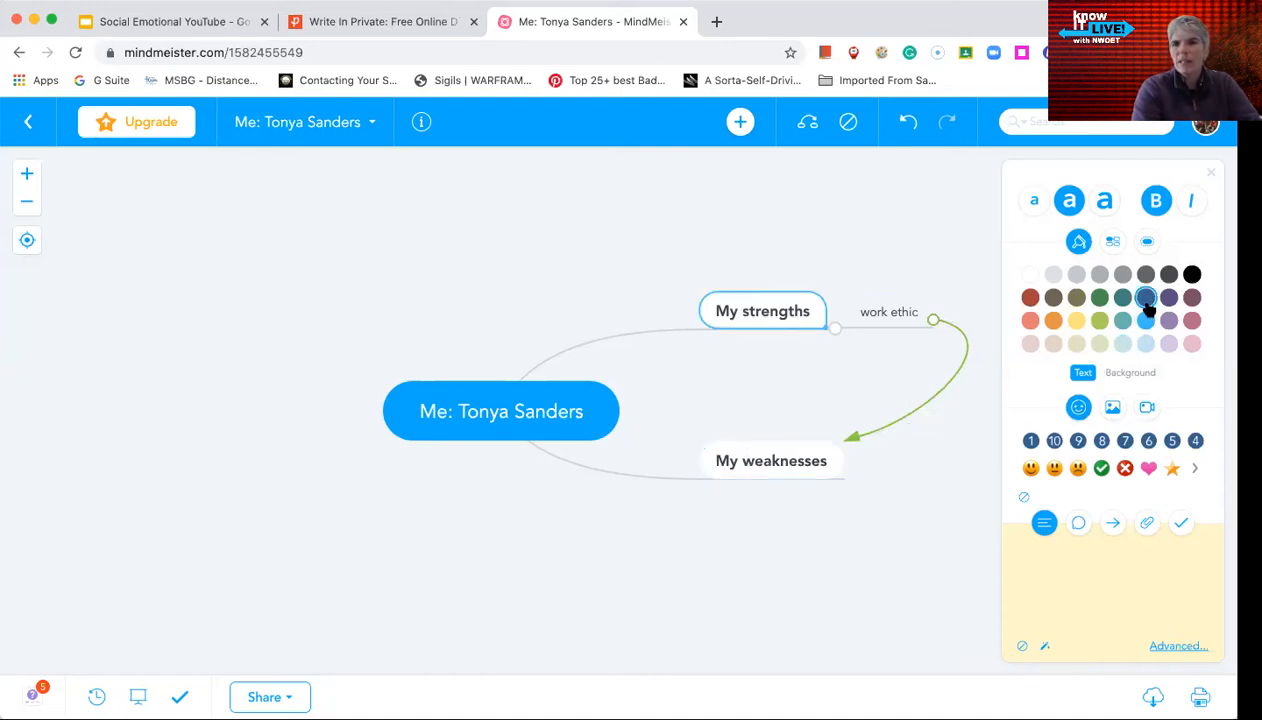
Give the central topic plum text on light purple, and My strengths a light grey background
left_click(577, 402)
left_click(1192, 299)
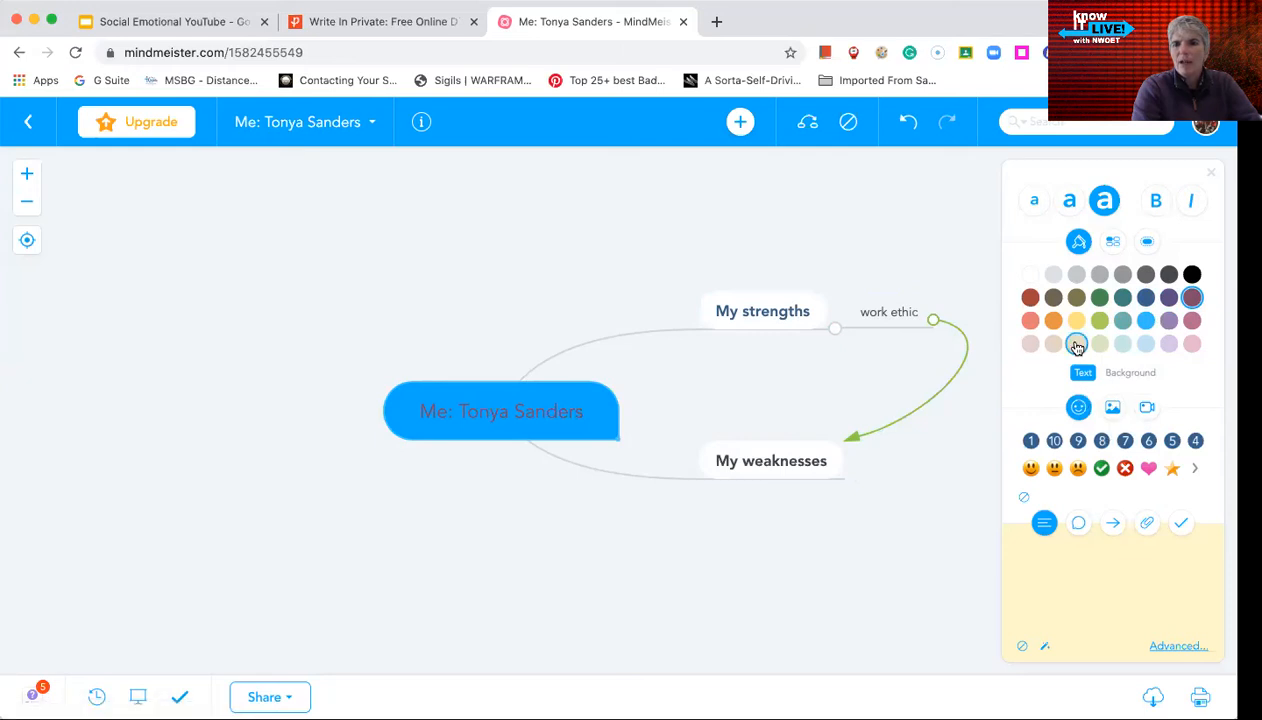
left_click(1126, 372)
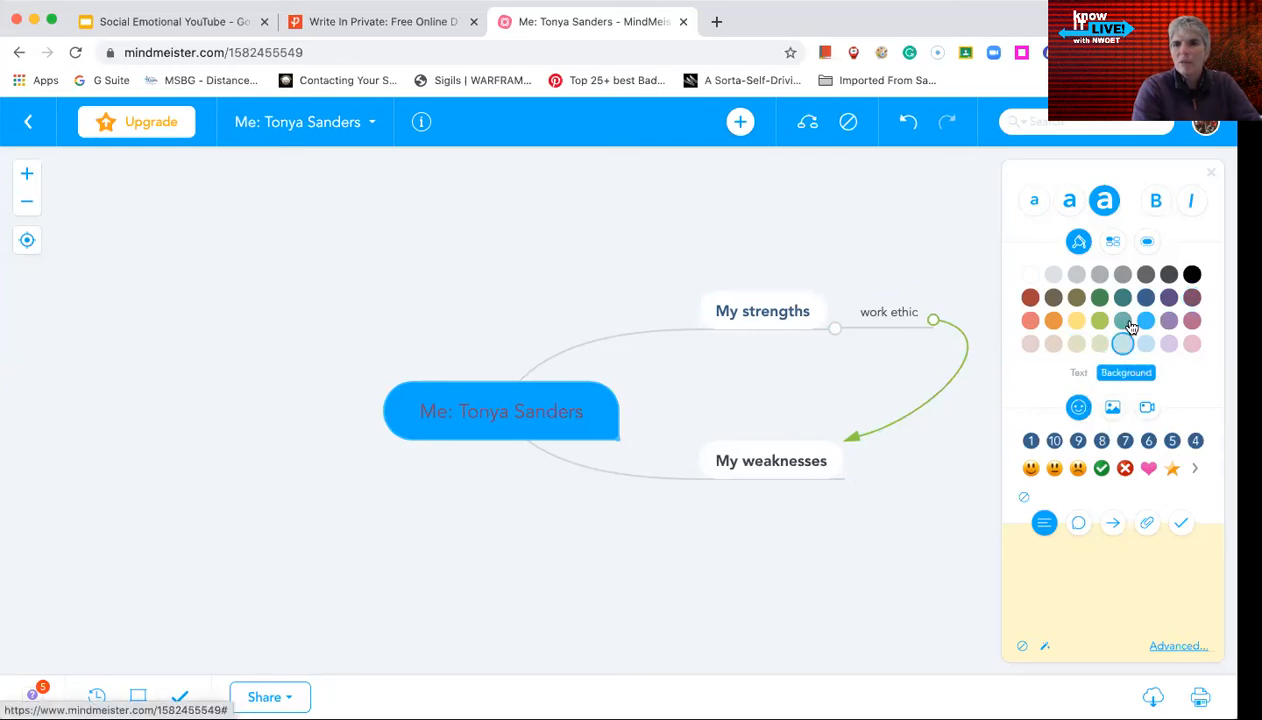
left_click(1190, 296)
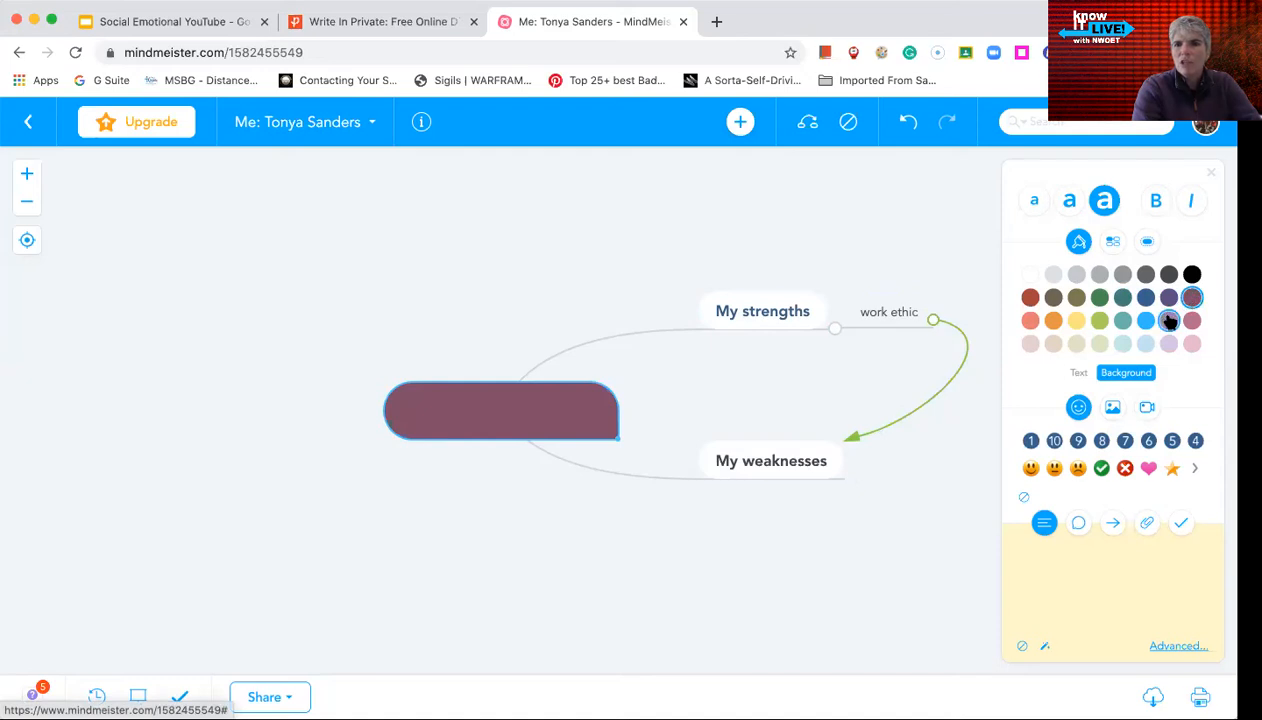
left_click(1169, 320)
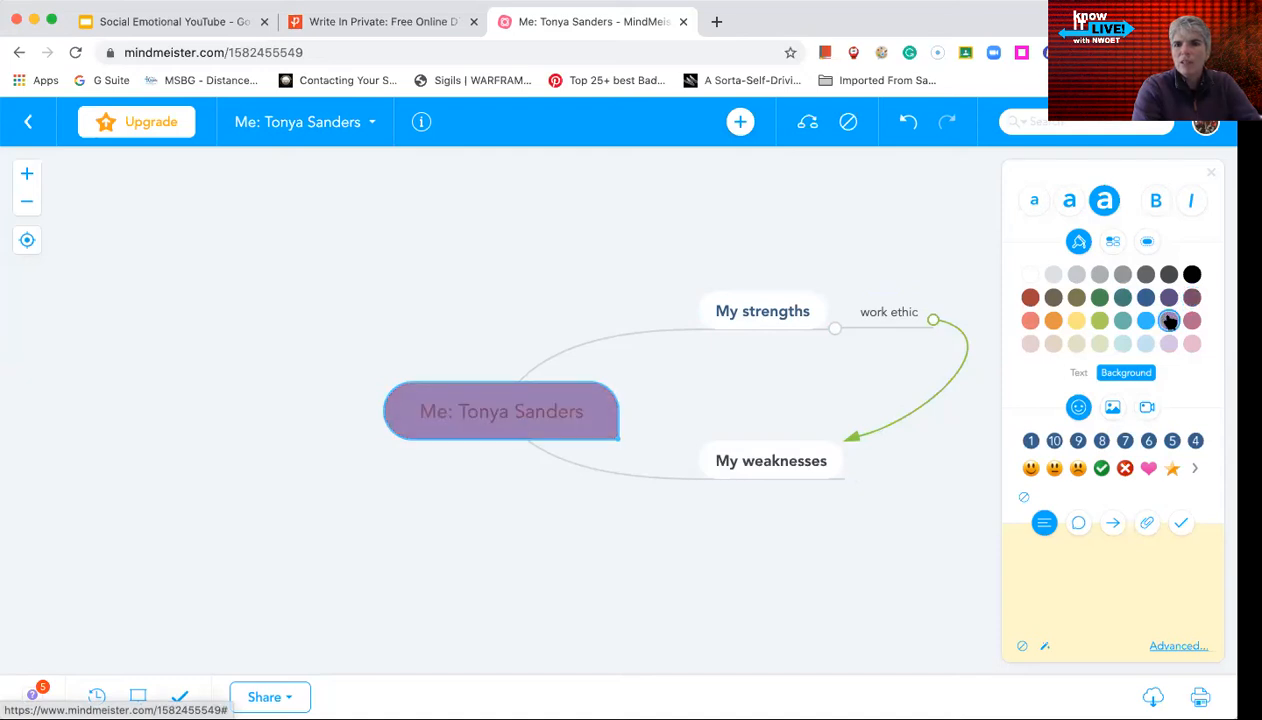
left_click(793, 312)
left_click(1076, 274)
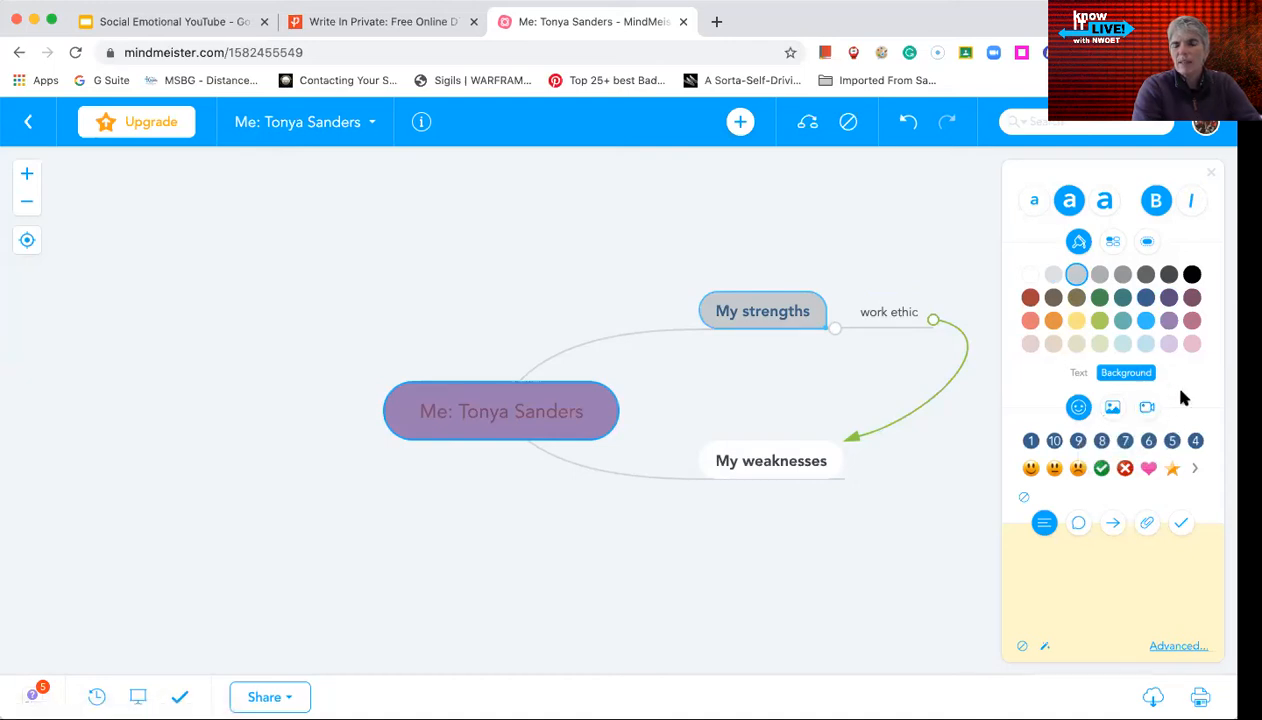
Add a smiley face, a number 1 priority icon and a green checkmark to My strengths
left_click(1058, 471)
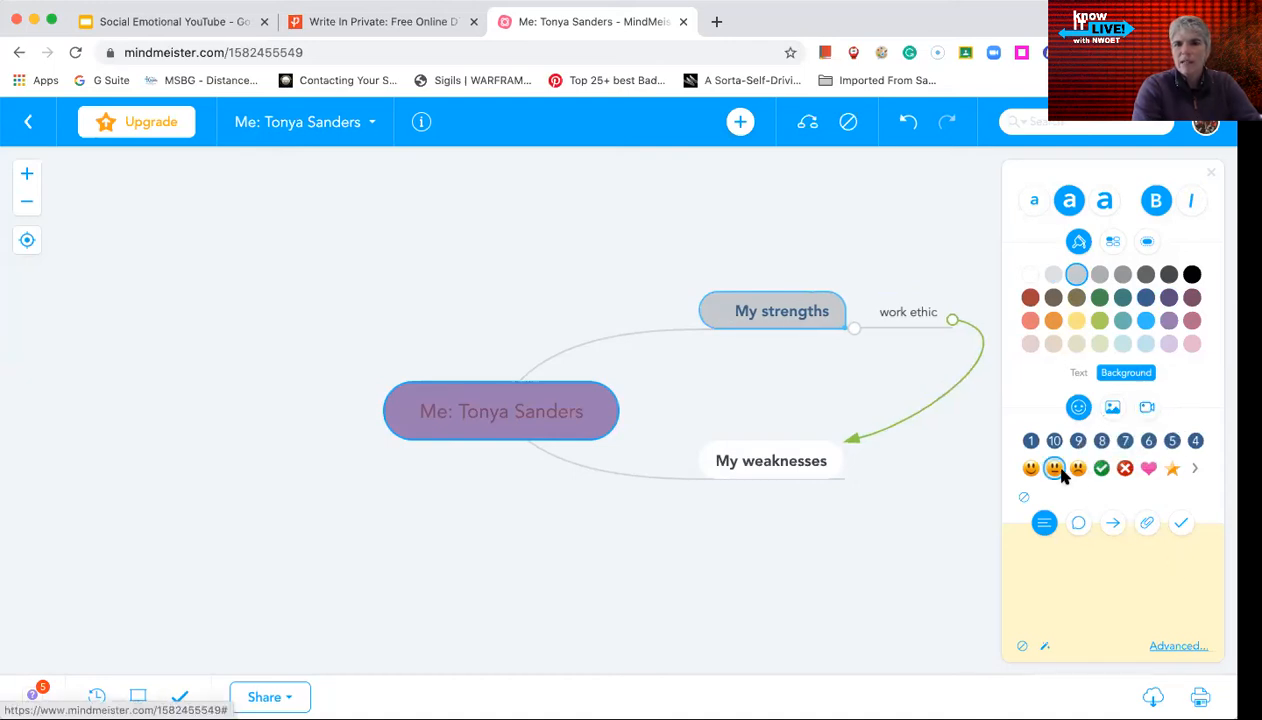
left_click(1030, 442)
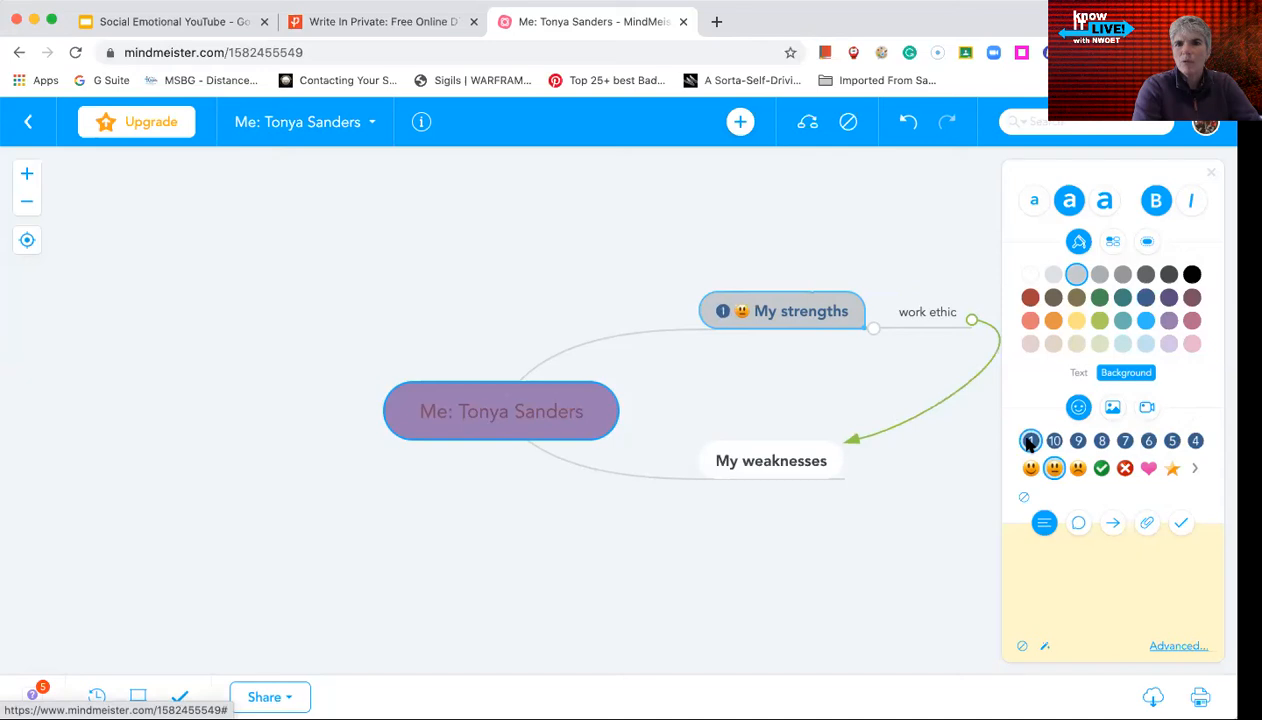
left_click(1101, 469)
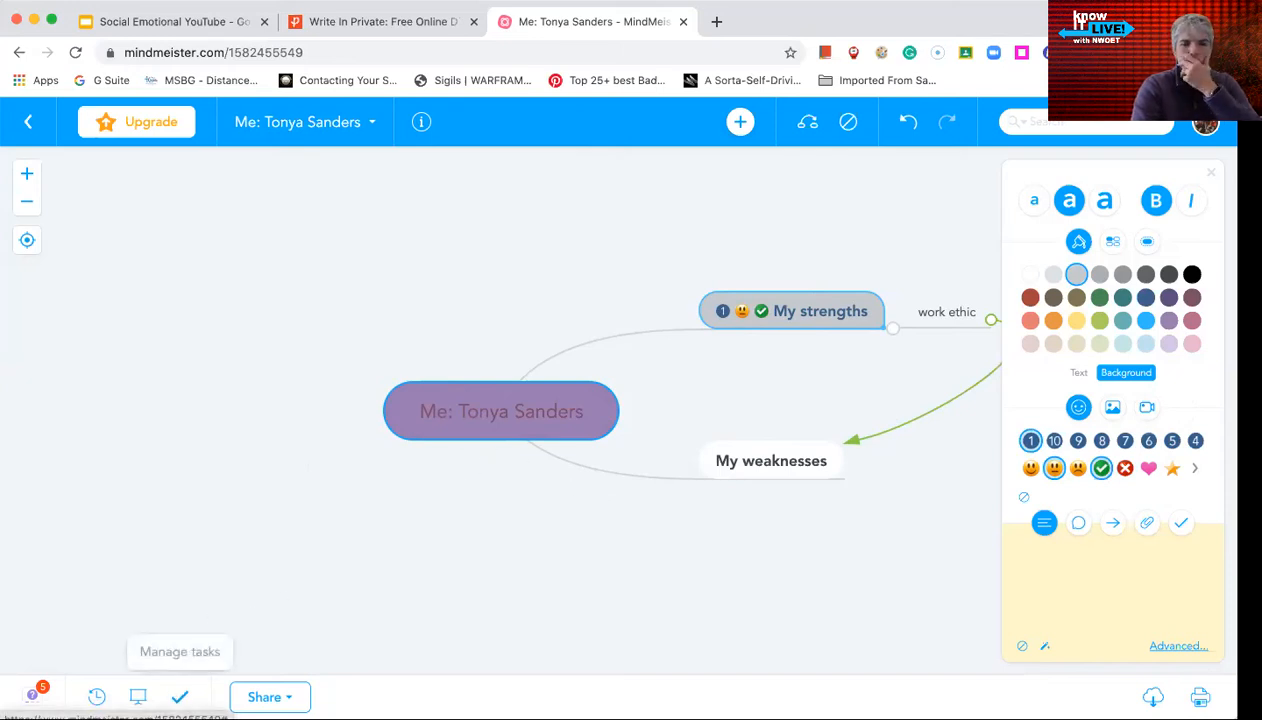
Enable 'Link to share' in the Share options, then cancel the 'Publish map' confirmation
left_click(270, 697)
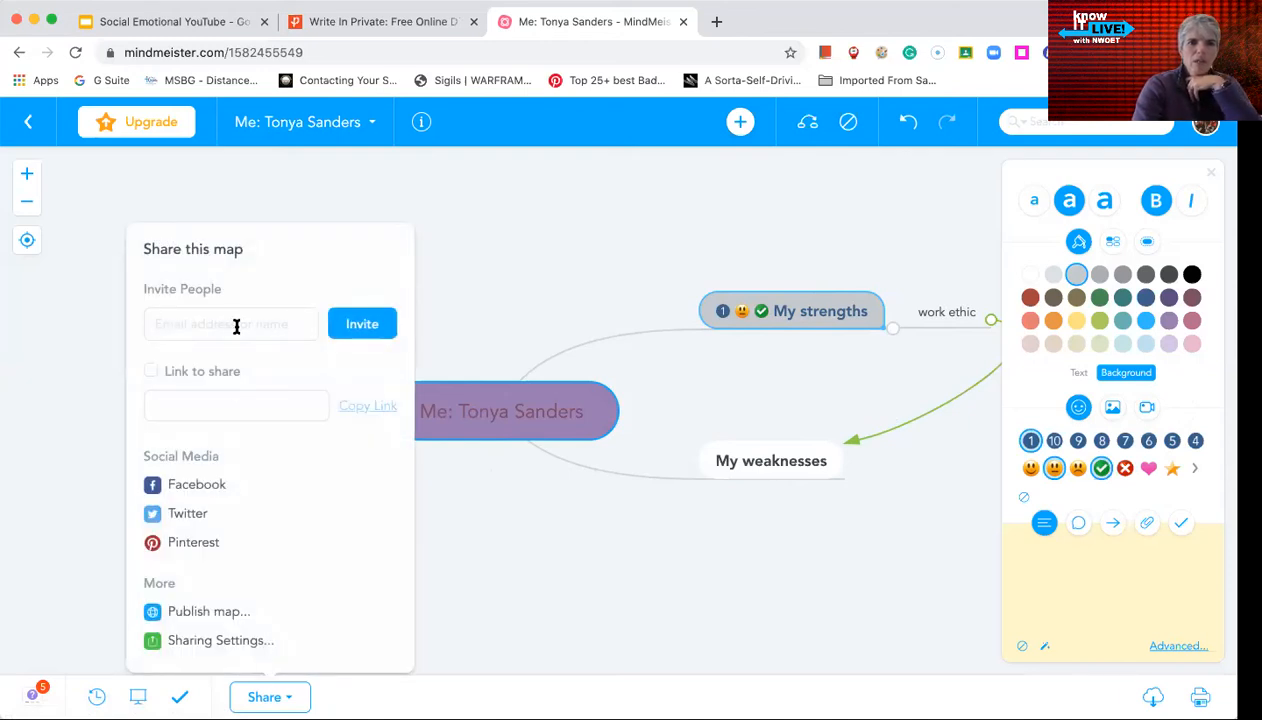
left_click(236, 326)
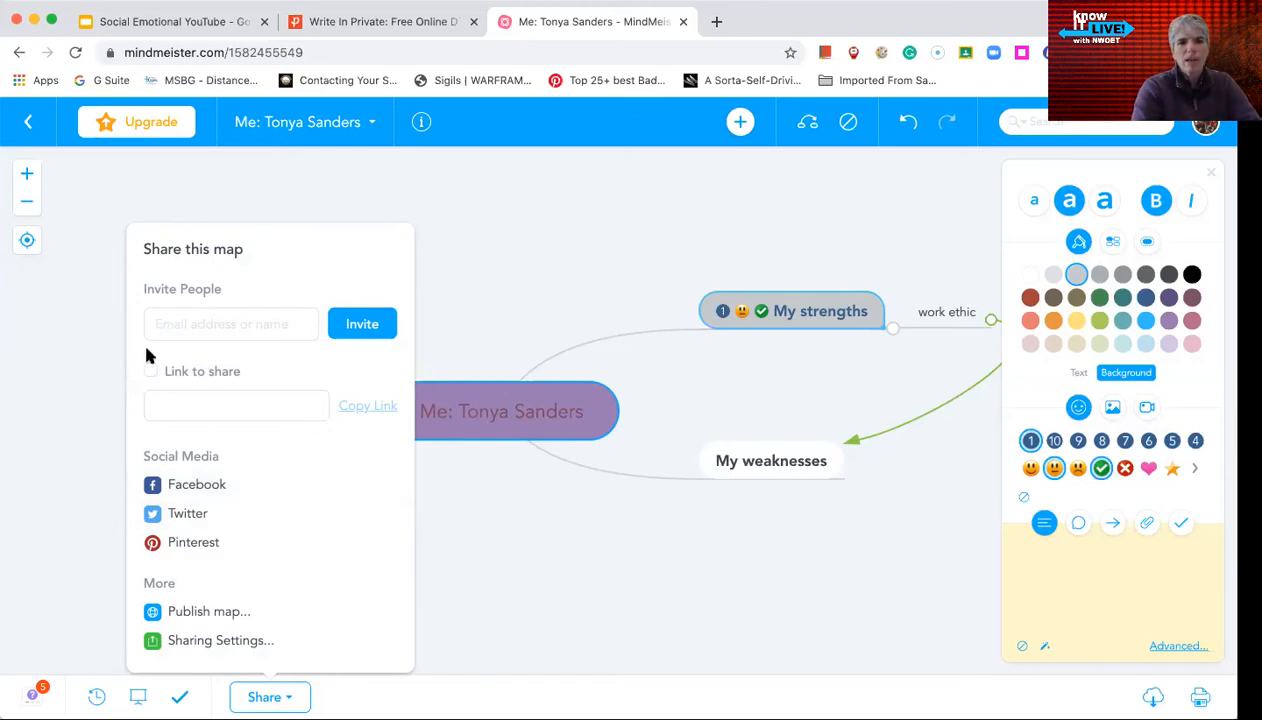
left_click(155, 370)
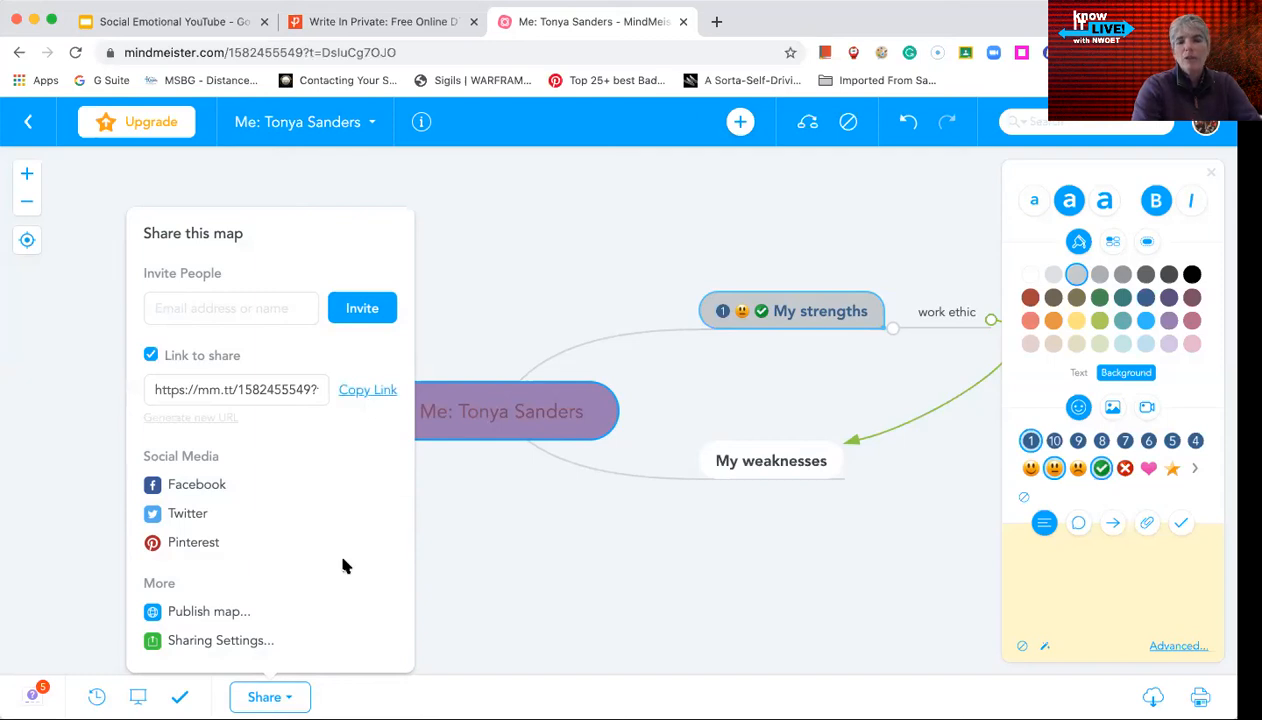
left_click(207, 613)
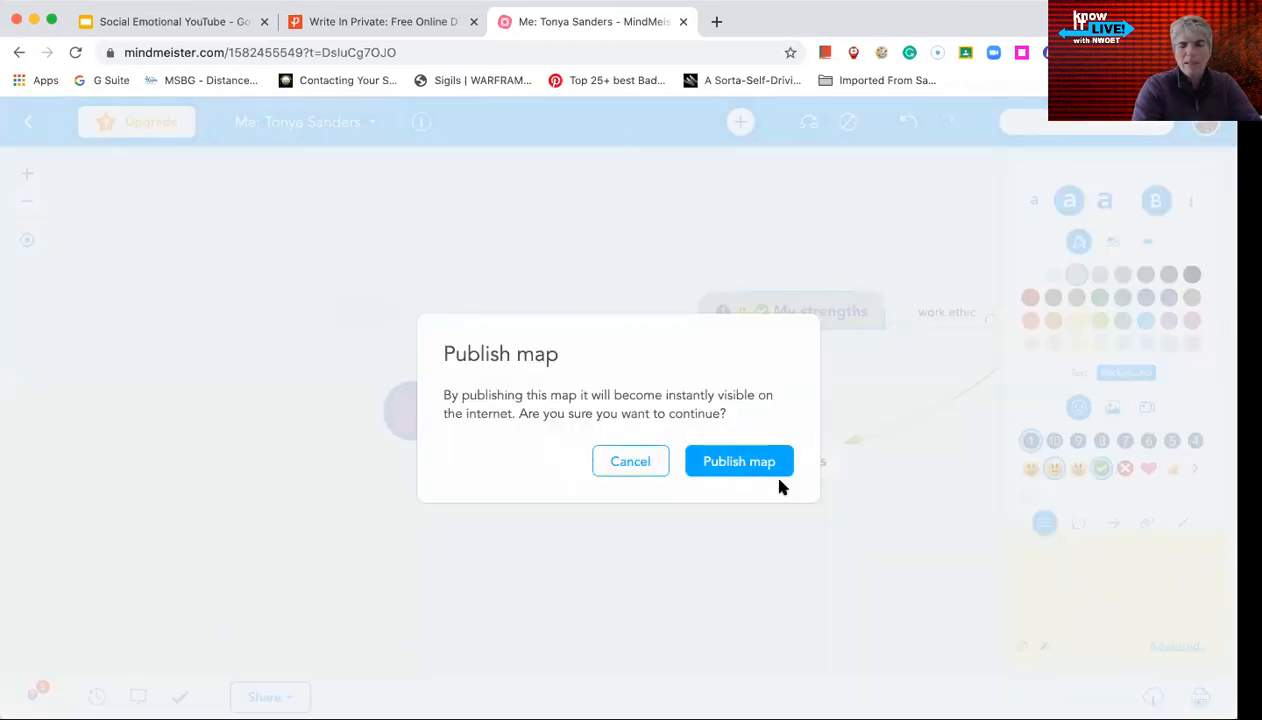
left_click(623, 466)
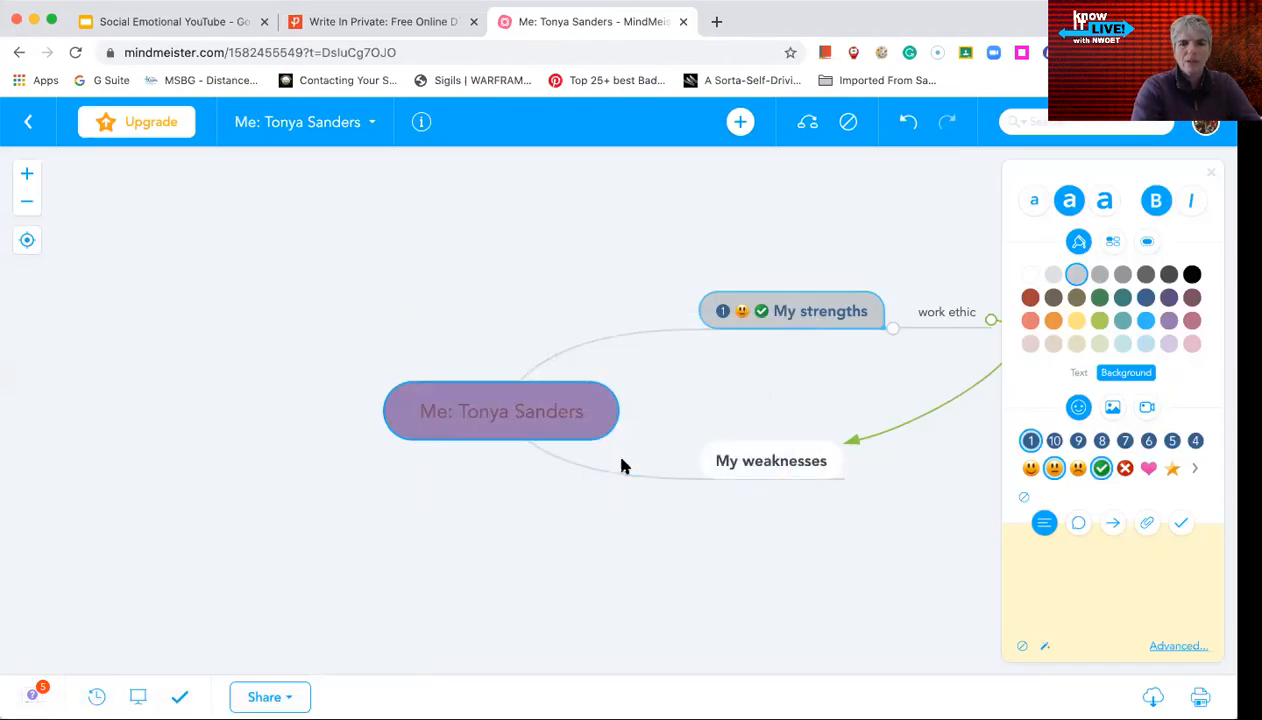
left_click(282, 697)
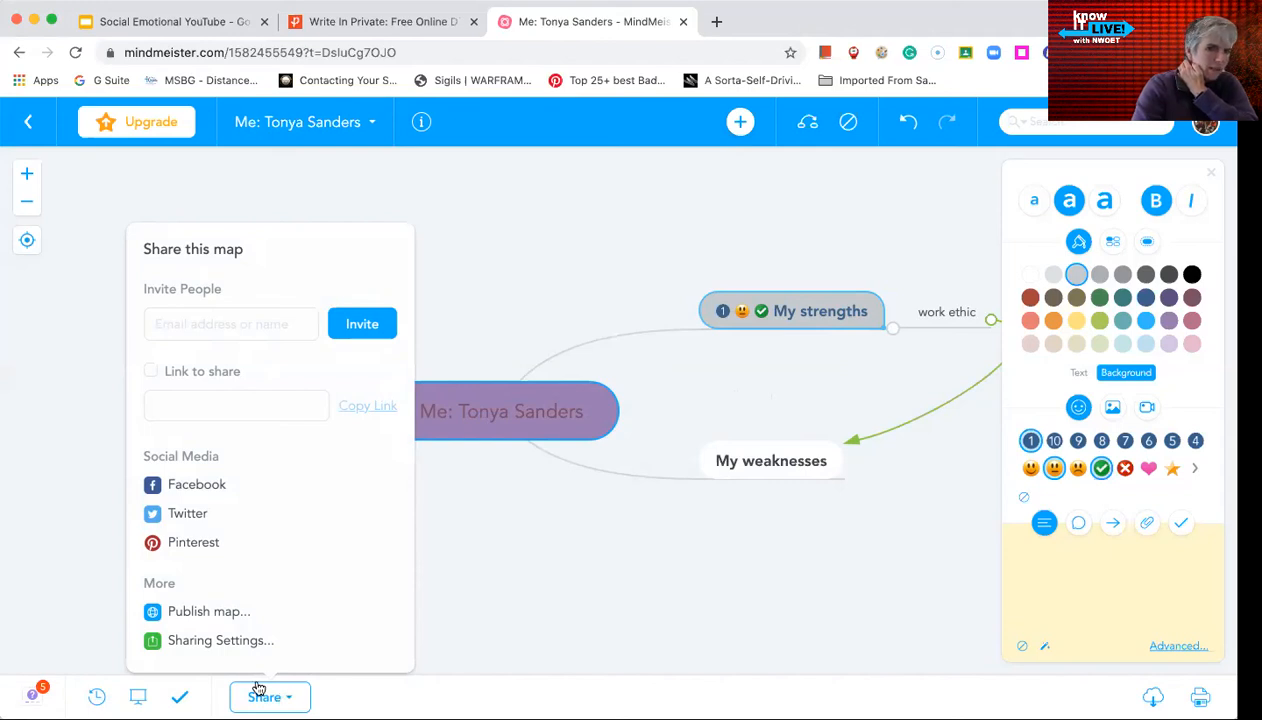
left_click(241, 647)
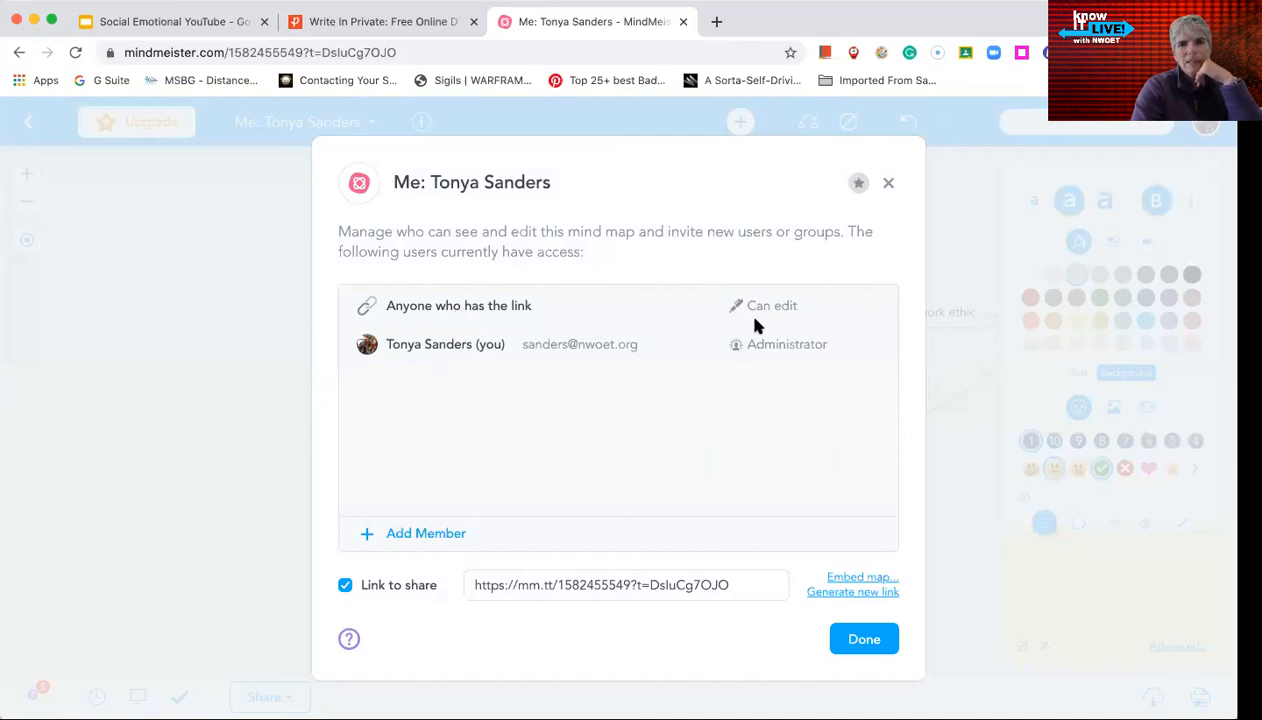
left_click(792, 309)
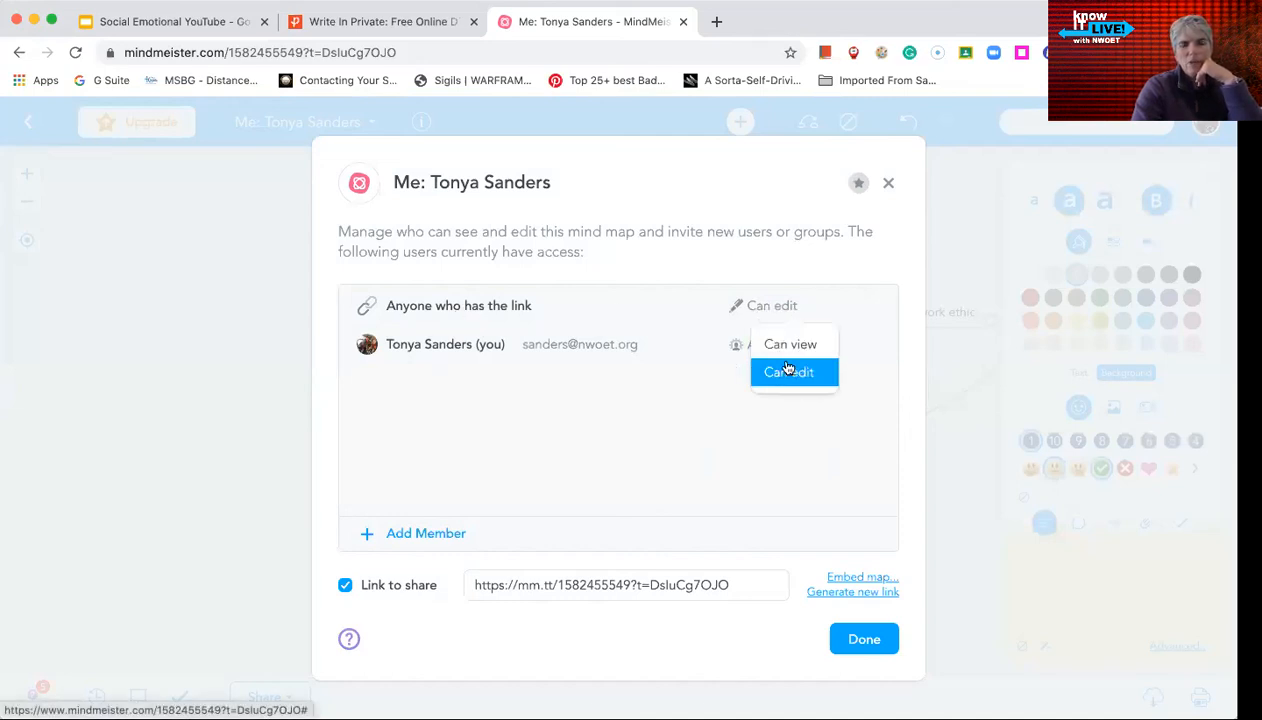
left_click(564, 428)
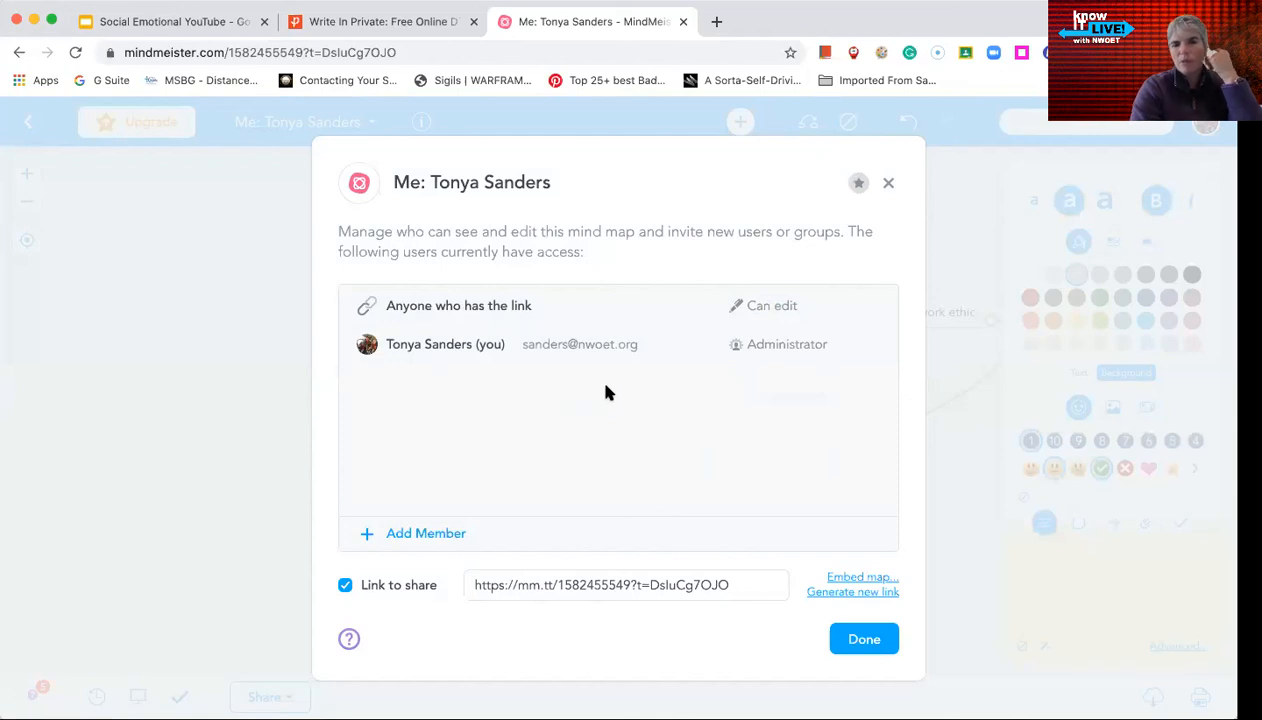
left_click(848, 642)
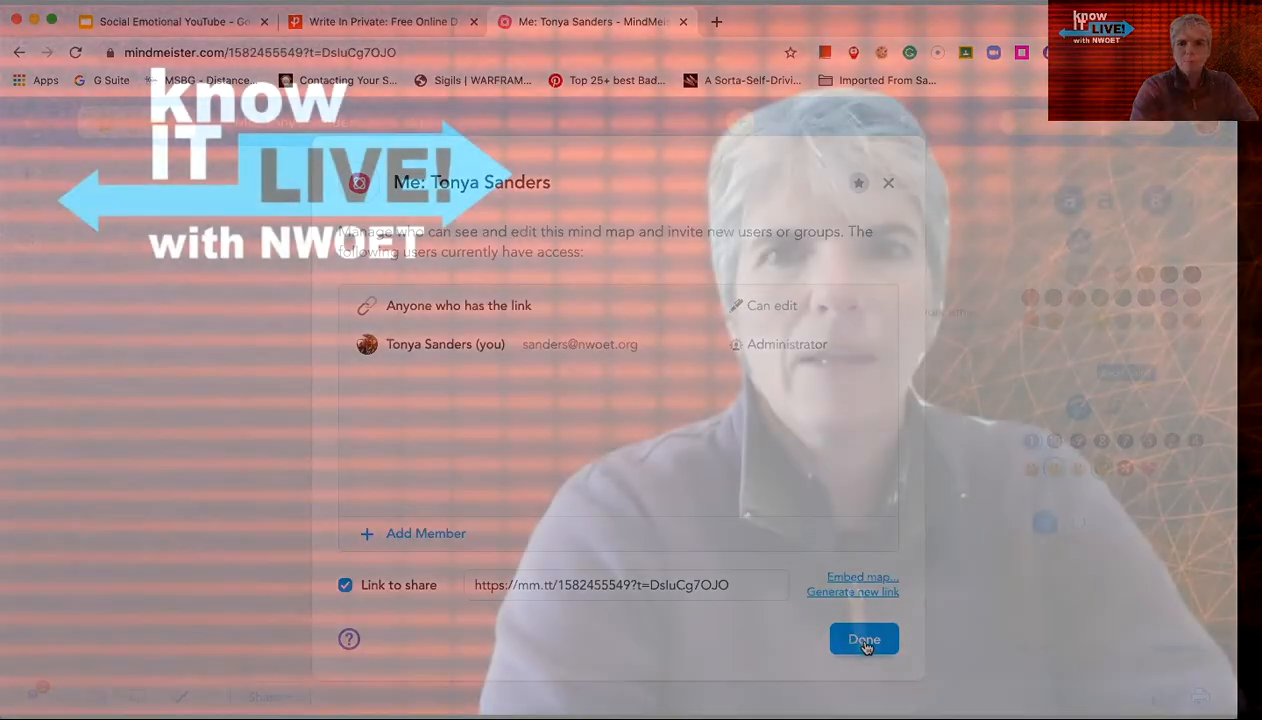